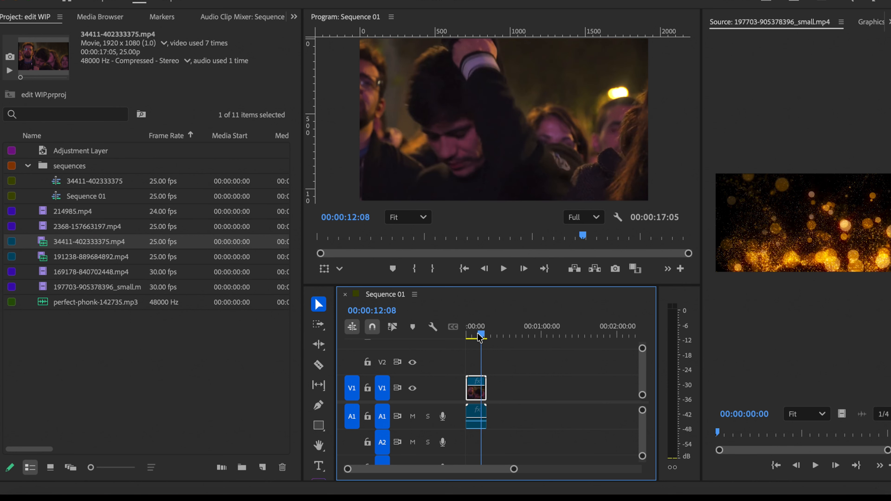
Look through the crowd footage in Sequence 01 and return the playhead to the start of the timeline
{"action": "left_click", "coordinate": [478, 336]}
{"action": "left_click_drag", "start_coordinate": [515, 470], "coordinate": [473, 472]}
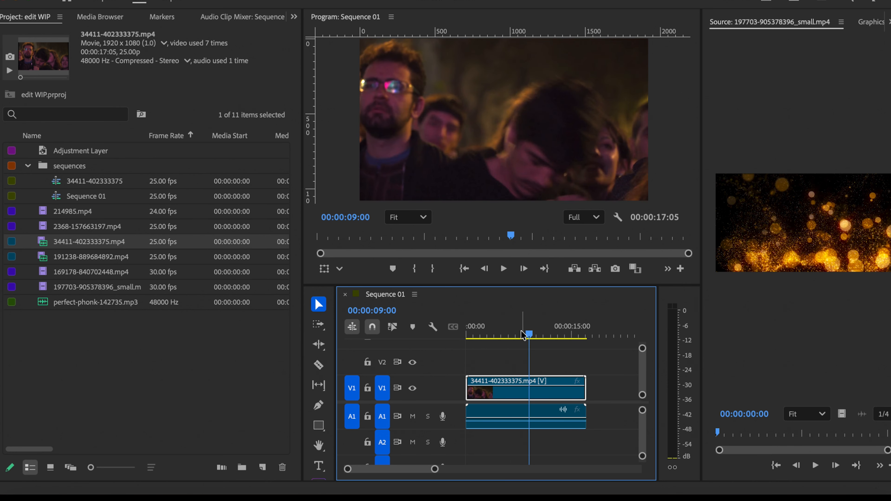
{"action": "left_click", "coordinate": [486, 335]}
{"action": "mouse_move", "coordinate": [486, 336]}
{"action": "left_mouse_down"}
{"action": "mouse_move", "coordinate": [522, 333]}
{"action": "mouse_move", "coordinate": [490, 334]}
{"action": "left_mouse_up"}
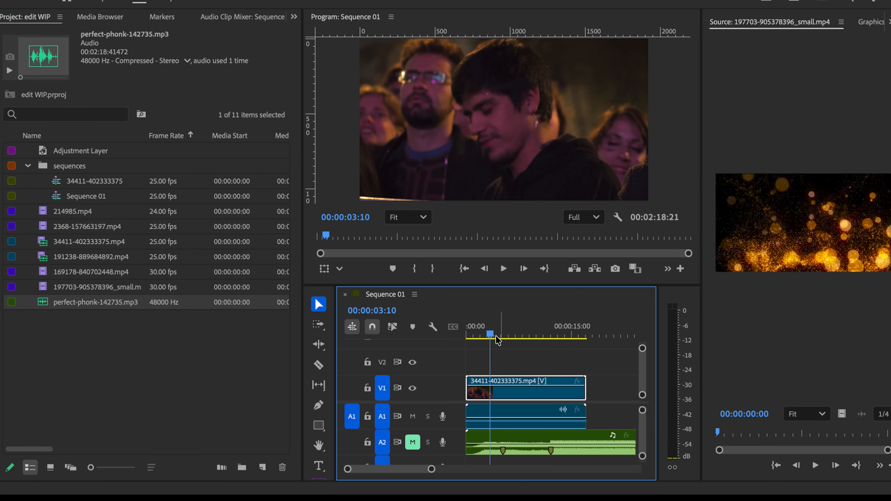
{"action": "left_click_drag", "start_coordinate": [497, 340], "coordinate": [467, 328]}
Place the blue light clip 2368-157663197.mp4 on V2 at the sequence start, above the crowd clip
{"action": "left_click", "coordinate": [42, 223]}
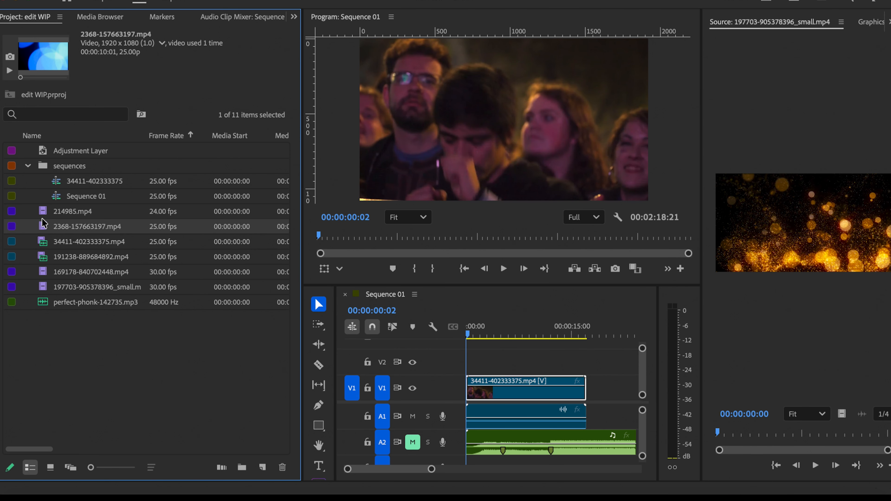
{"action": "left_click", "coordinate": [41, 212]}
{"action": "left_click", "coordinate": [42, 223]}
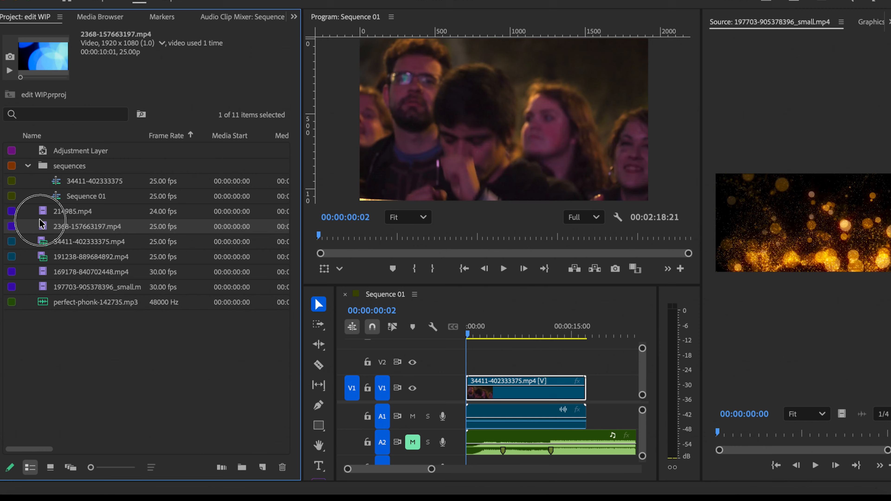
{"action": "left_click", "coordinate": [49, 274]}
{"action": "left_click", "coordinate": [46, 288]}
{"action": "left_click", "coordinate": [48, 227]}
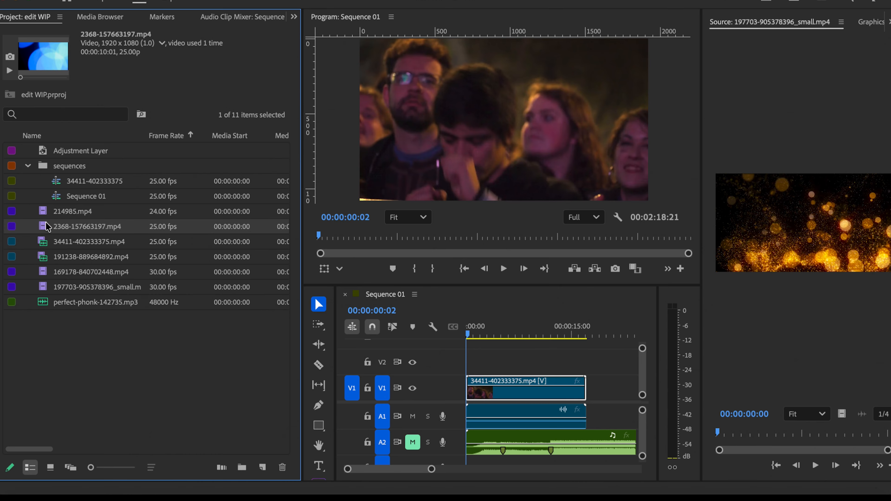
{"action": "left_click_drag", "start_coordinate": [52, 227], "coordinate": [469, 375]}
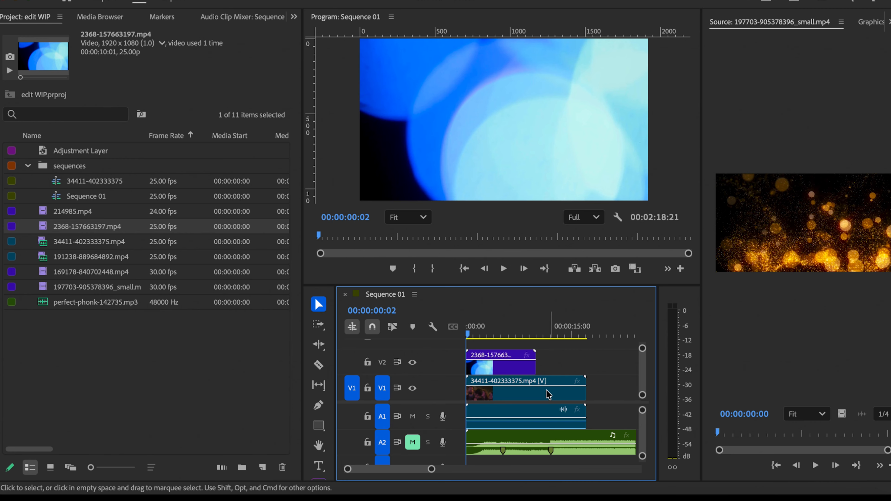
Select the blue light clip on V2 and preview its motion, parking the playhead at 00:00:02:22
{"action": "left_click", "coordinate": [507, 372]}
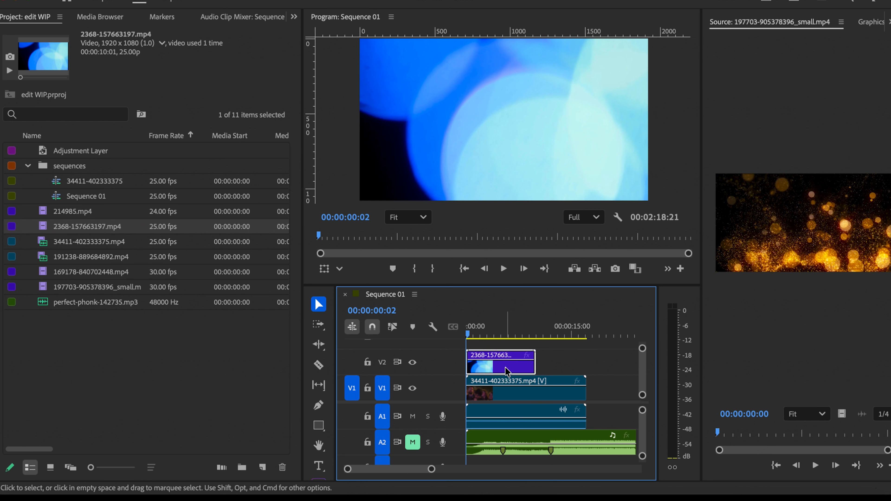
{"action": "key", "text": "space"}
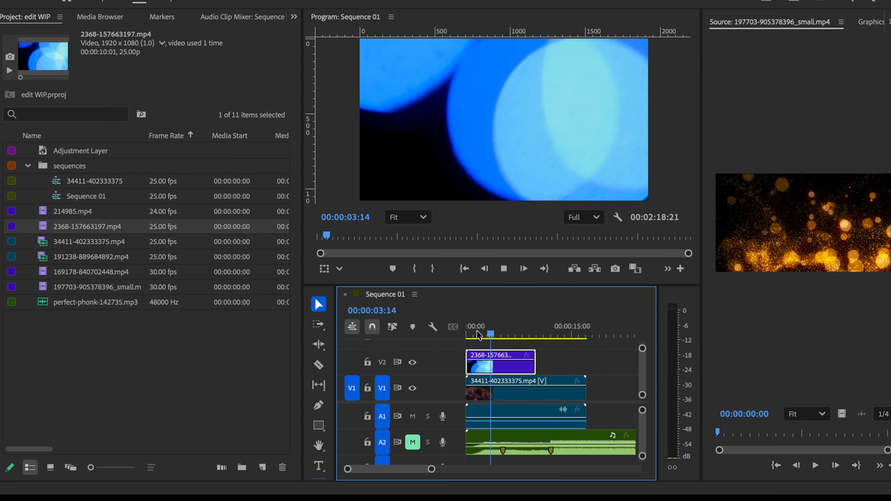
{"action": "key", "text": "space"}
{"action": "mouse_move", "coordinate": [479, 335]}
{"action": "left_mouse_down"}
{"action": "mouse_move", "coordinate": [499, 333]}
{"action": "mouse_move", "coordinate": [486, 334]}
{"action": "left_mouse_up"}
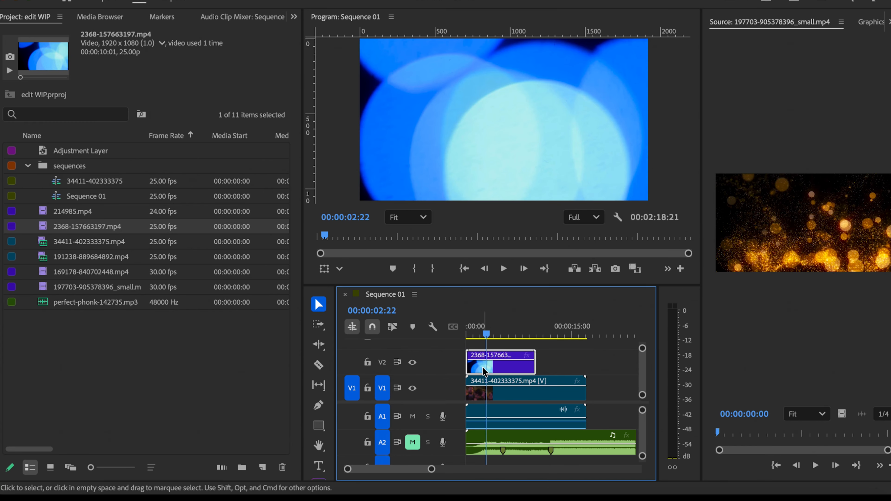
Switch to the Editing workspace and expand the Opacity settings of the blue light clip
{"action": "left_click", "coordinate": [765, 1]}
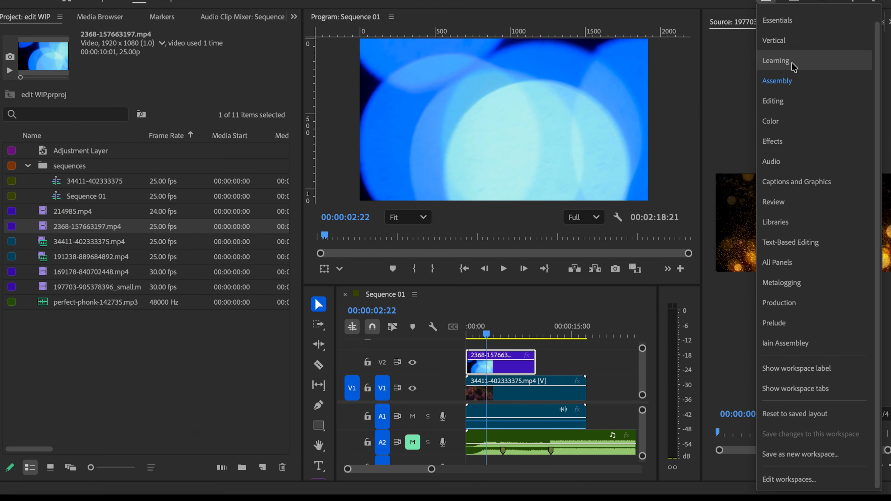
{"action": "left_click", "coordinate": [788, 101]}
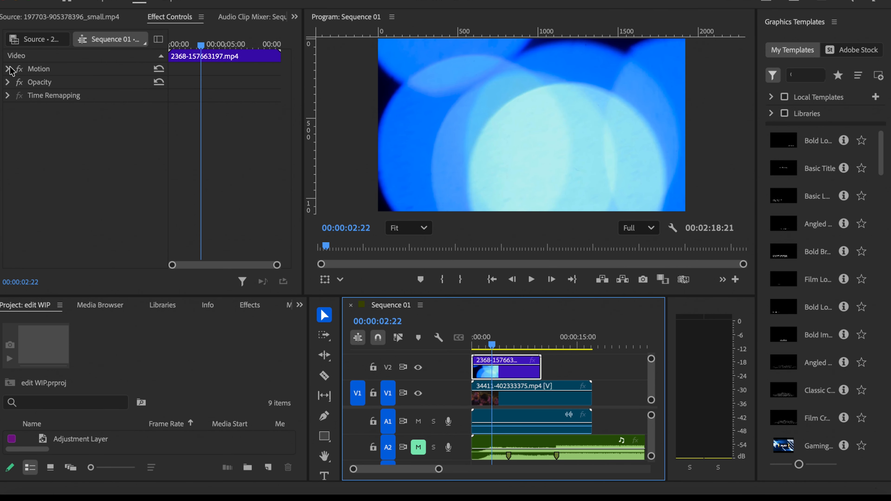
{"action": "left_click", "coordinate": [8, 82]}
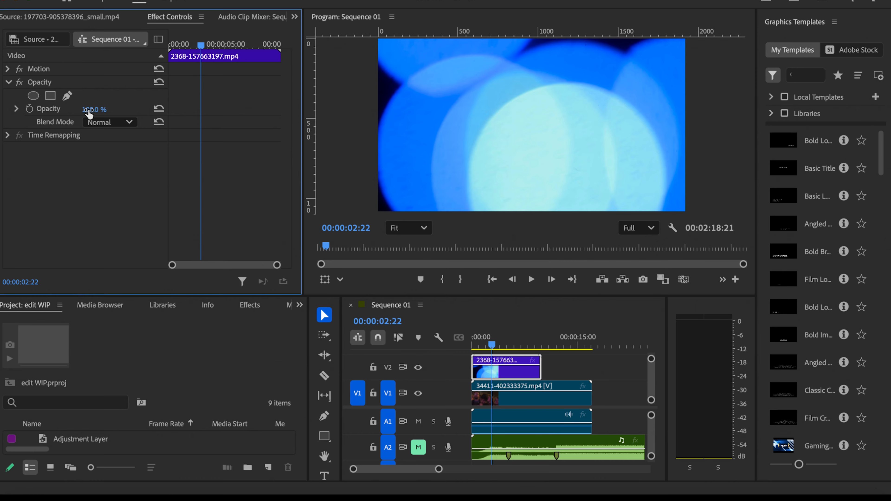
{"action": "left_click_drag", "start_coordinate": [89, 110], "coordinate": [88, 110]}
Try the Darken blend mode on the blue light clip and preview the result over the crowd footage
{"action": "left_click", "coordinate": [123, 124]}
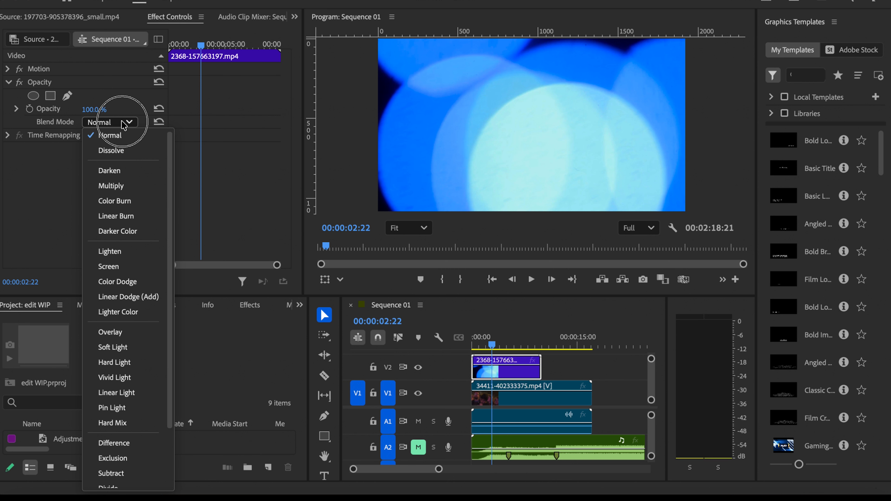
{"action": "left_click", "coordinate": [127, 171]}
{"action": "left_click", "coordinate": [111, 126]}
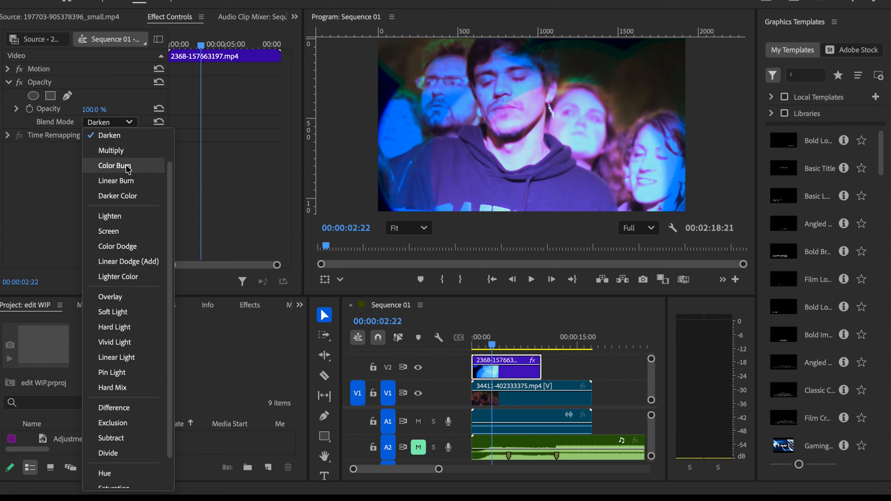
{"action": "left_click", "coordinate": [113, 123]}
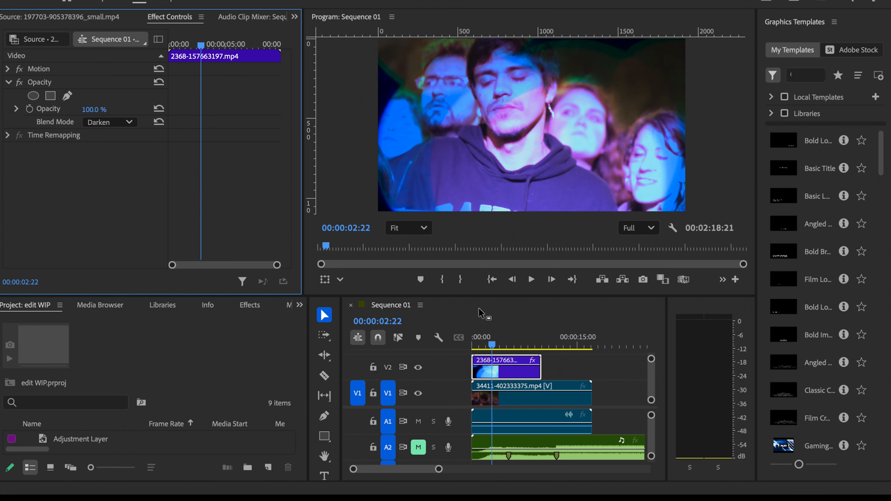
{"action": "key", "text": "space"}
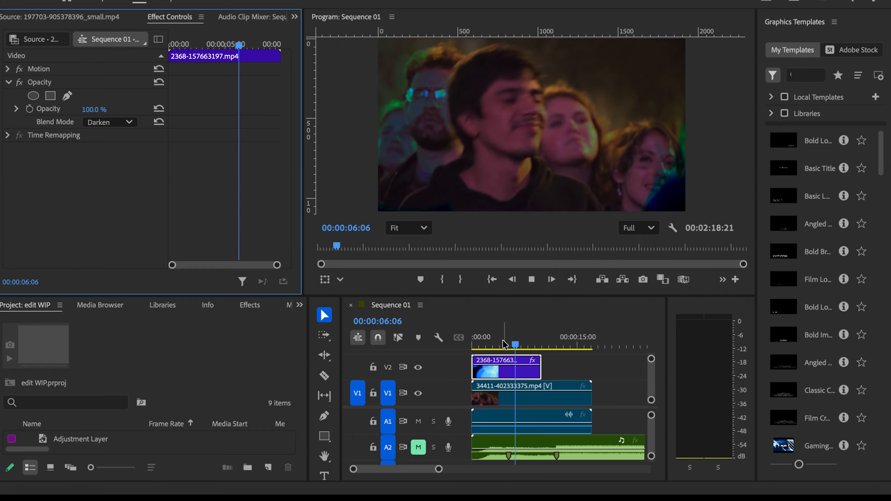
{"action": "key", "text": "space"}
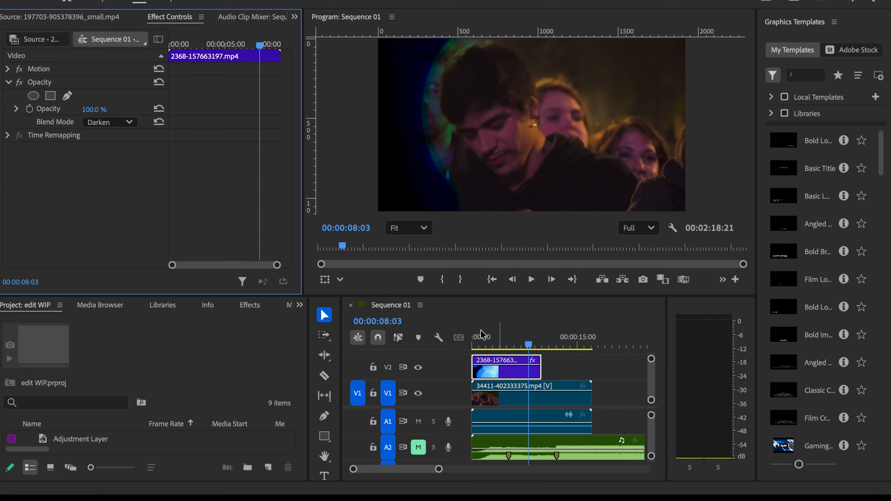
Try the Screen, Lighten and Color Dodge blend modes on the blue light clip
{"action": "left_click", "coordinate": [121, 122]}
{"action": "left_click", "coordinate": [128, 231]}
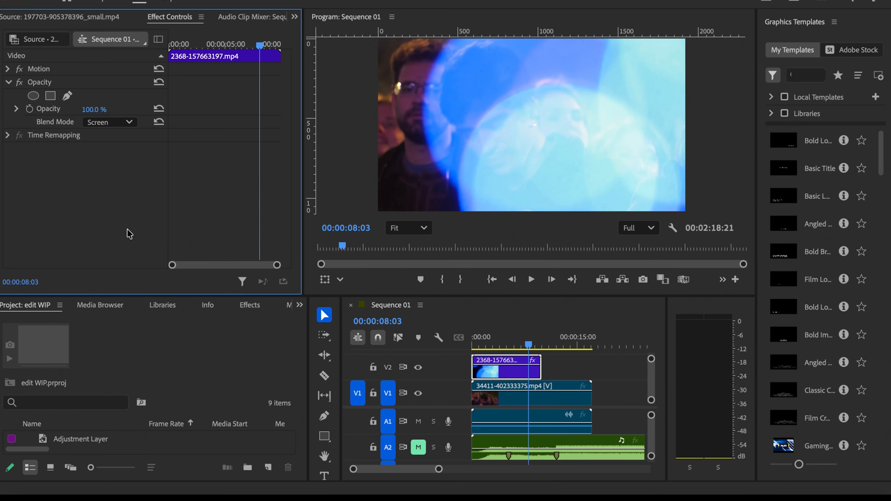
{"action": "left_click", "coordinate": [121, 123]}
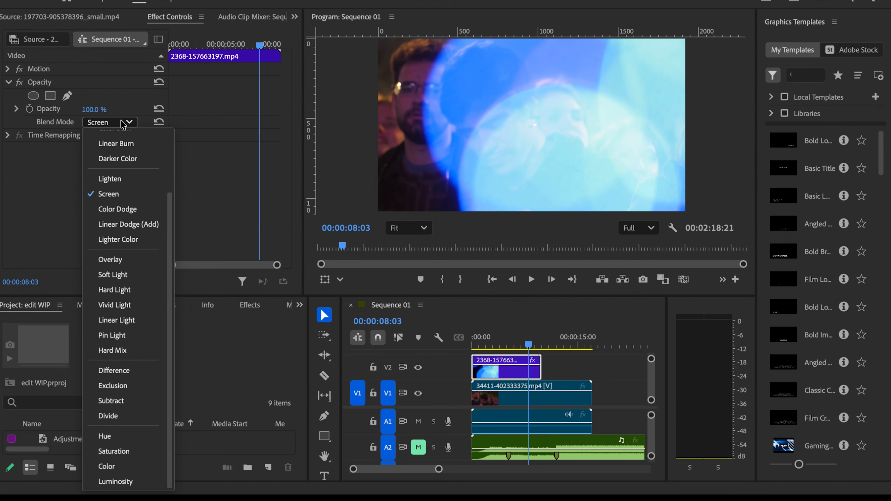
{"action": "left_click", "coordinate": [128, 181]}
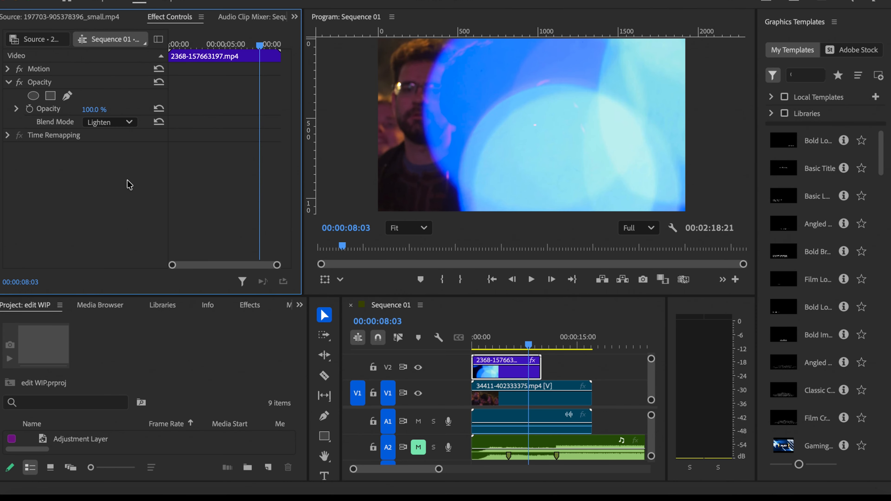
{"action": "left_click", "coordinate": [114, 121]}
{"action": "left_click", "coordinate": [134, 208]}
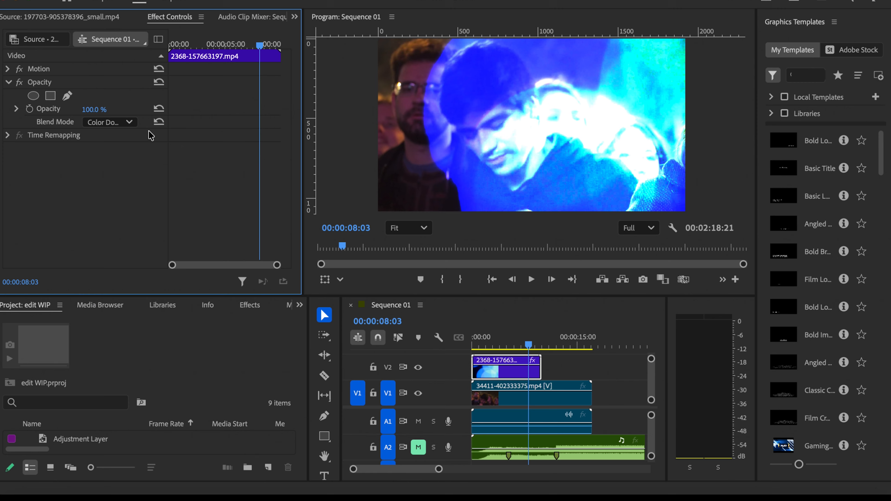
Set the blue light clip's blend mode to Lighten and preview the blend near the sequence start
{"action": "left_click", "coordinate": [116, 122]}
{"action": "left_click", "coordinate": [121, 178]}
{"action": "left_click", "coordinate": [486, 342]}
{"action": "key", "text": "space"}
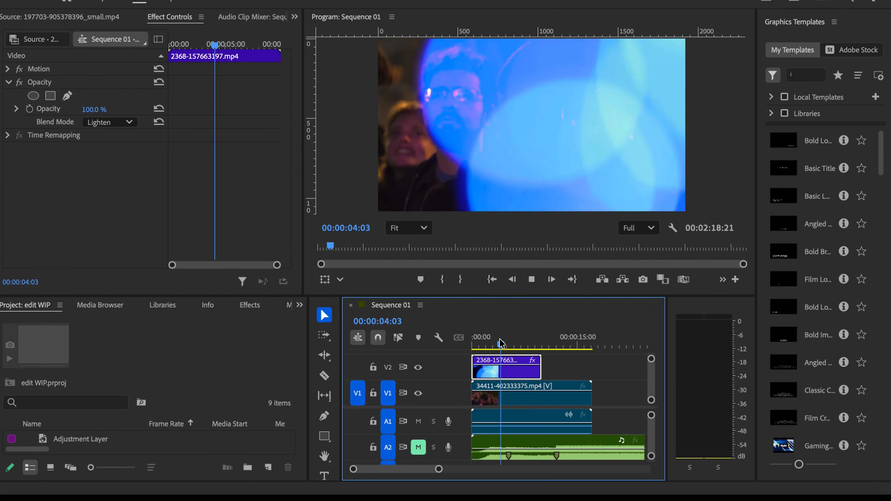
{"action": "key", "text": "space"}
{"action": "left_click_drag", "start_coordinate": [505, 343], "coordinate": [488, 344]}
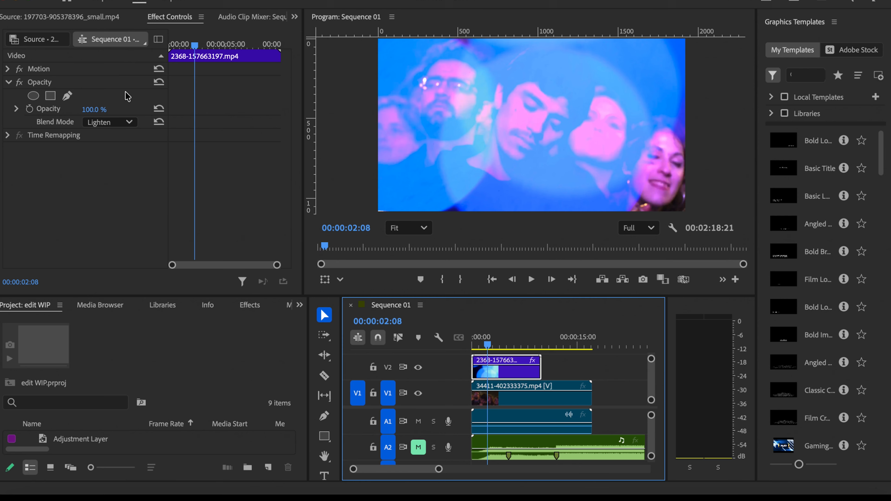
Lower the blue light clip's opacity to 30%, check playback, and reduce it further to 18%
{"action": "left_click_drag", "start_coordinate": [105, 113], "coordinate": [95, 111]}
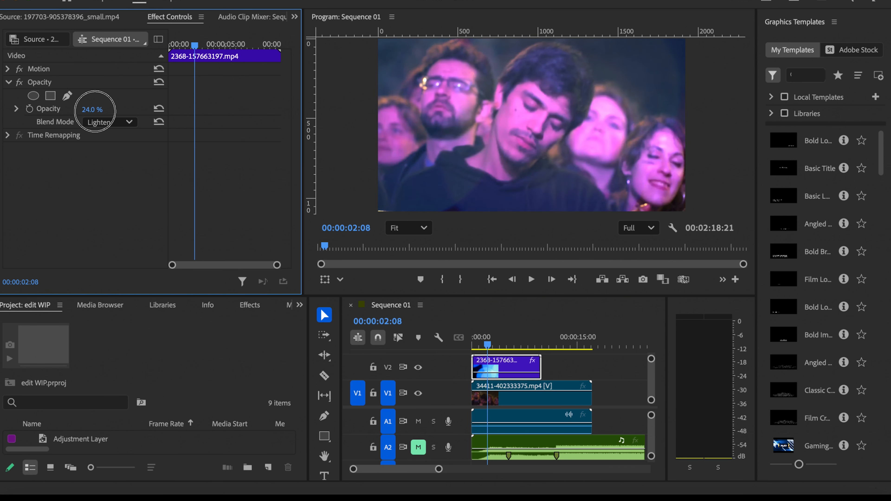
{"action": "left_click", "coordinate": [477, 337]}
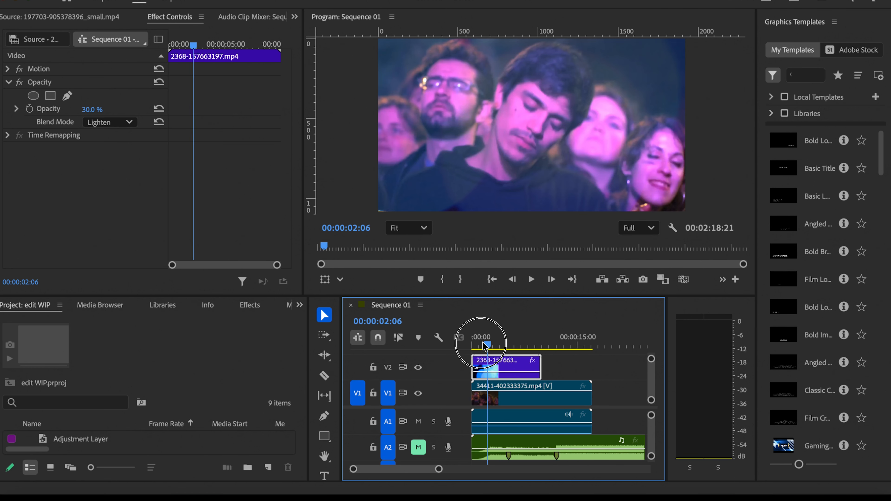
{"action": "key", "text": "space"}
{"action": "key", "text": "space"}
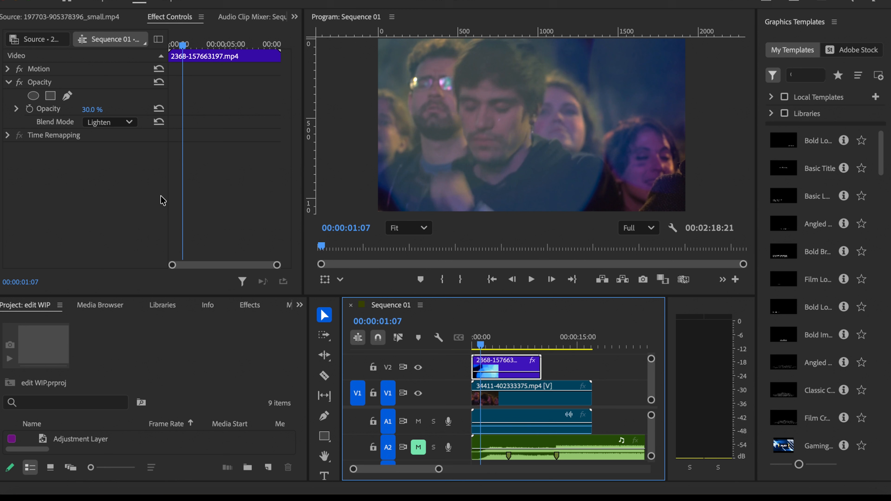
{"action": "left_click_drag", "start_coordinate": [93, 111], "coordinate": [87, 110]}
Play back the softened light overlay over the crowd footage and replay it from the sequence start
{"action": "key", "text": "space"}
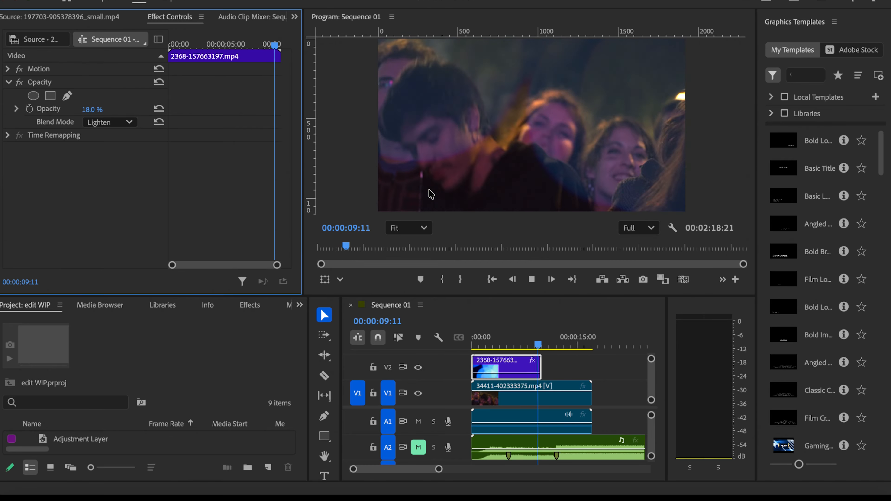
{"action": "left_click", "coordinate": [522, 207]}
{"action": "left_click_drag", "start_coordinate": [532, 342], "coordinate": [463, 342]}
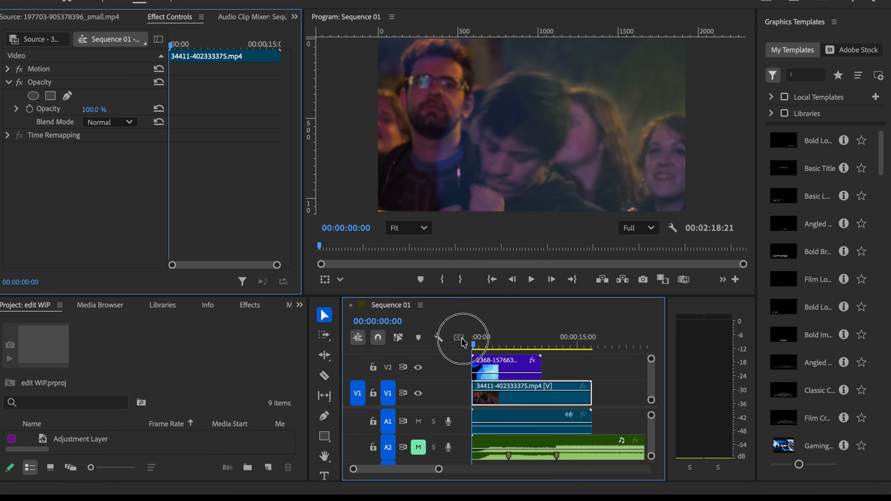
{"action": "key", "text": "space"}
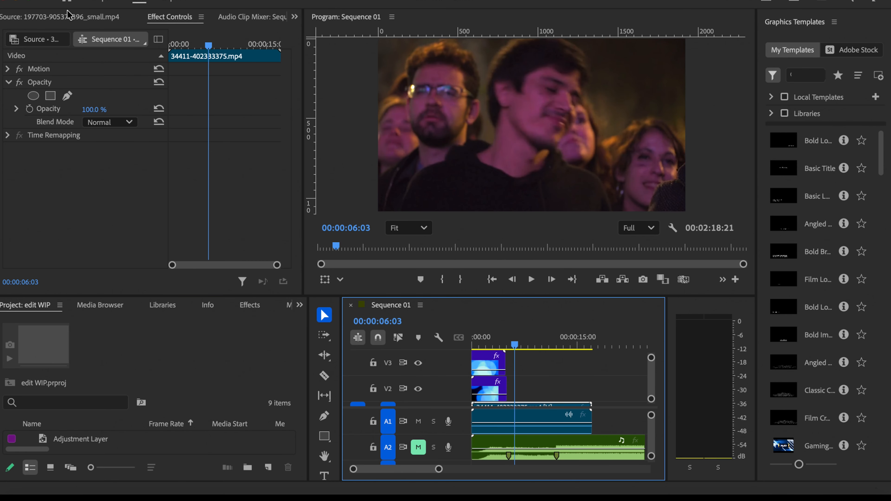
Switch back to the Assembly workspace to reach the project's footage list
{"action": "left_click", "coordinate": [64, 18]}
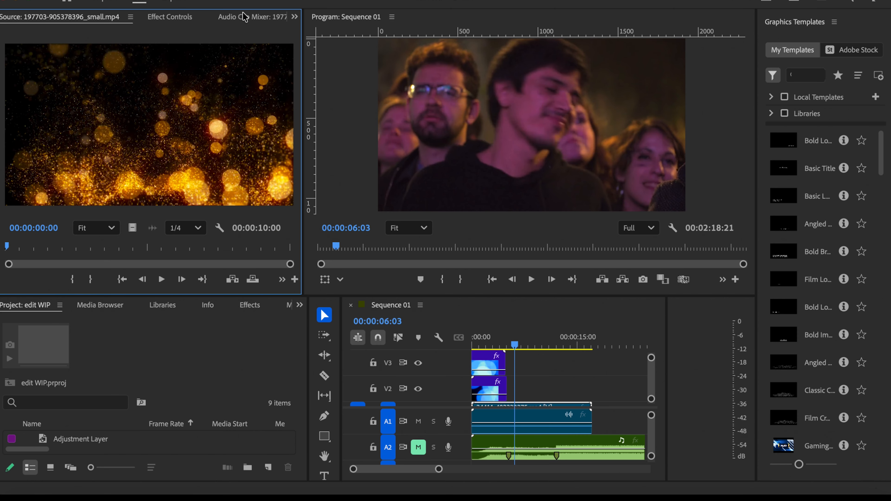
{"action": "left_click", "coordinate": [766, 2]}
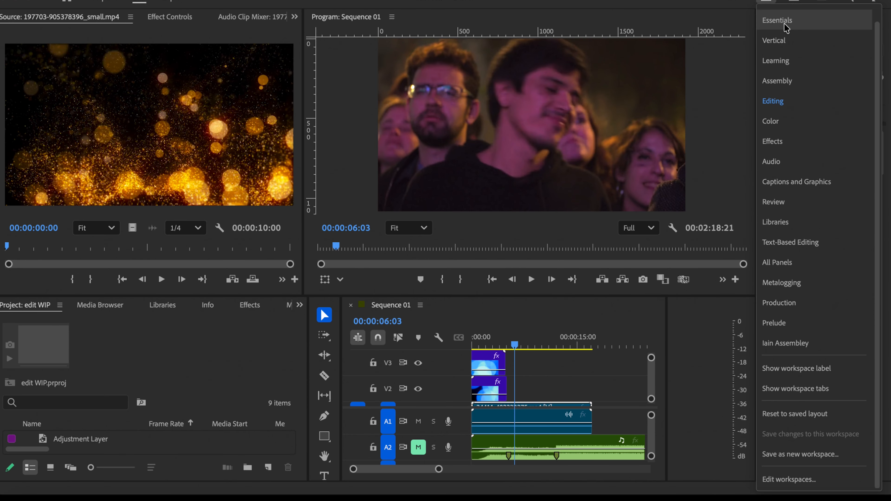
{"action": "left_click", "coordinate": [789, 82]}
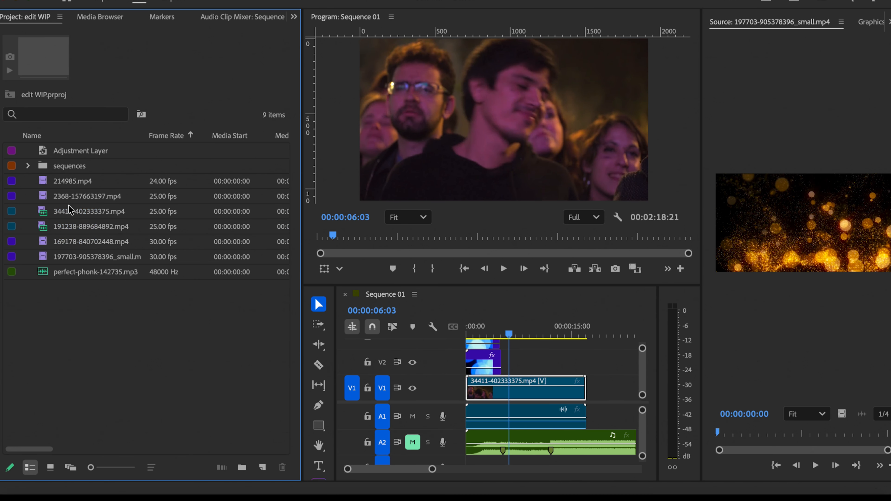
Place the rain overlay clip 214985.mp4 on V2 over the latter part of the crowd clip
{"action": "left_click", "coordinate": [51, 197]}
{"action": "left_click", "coordinate": [42, 185]}
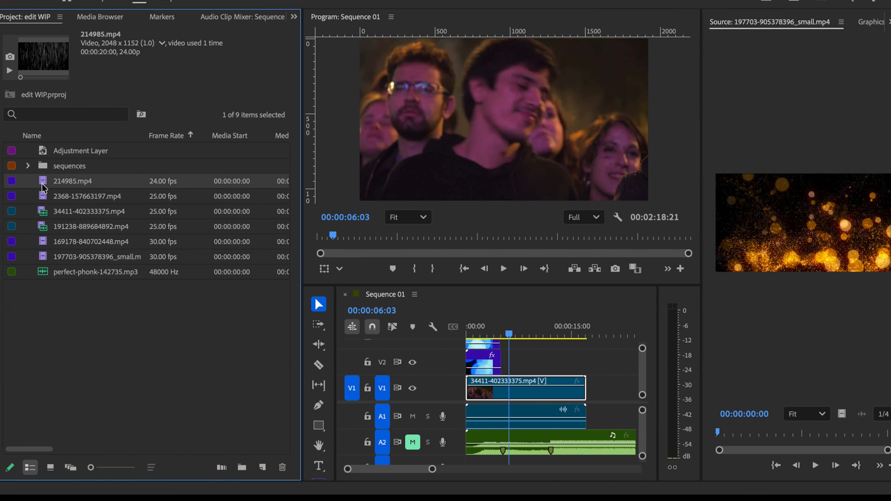
{"action": "left_click_drag", "start_coordinate": [44, 182], "coordinate": [542, 365]}
Preview the rain overlay on V2, stopping playback at 00:00:14:03
{"action": "left_click_drag", "start_coordinate": [510, 332], "coordinate": [542, 334]}
{"action": "key", "text": "space"}
{"action": "scroll", "coordinate": [611, 385], "scroll_direction": "right", "scroll_amount": 2}
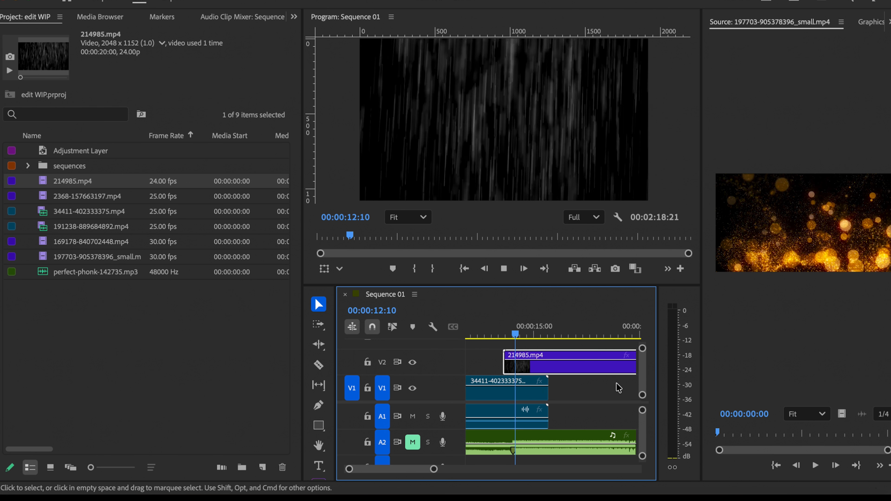
{"action": "key", "text": "space"}
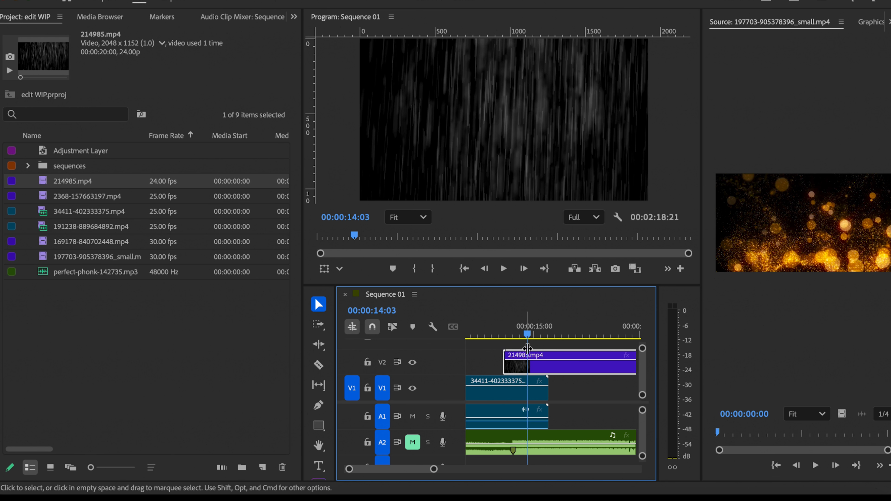
Set the blend mode of the rain overlay 214985.mp4 on V2 to Screen, viewing it over the crowd at 00:00:12:04
{"action": "left_click", "coordinate": [515, 336]}
{"action": "left_click", "coordinate": [521, 355]}
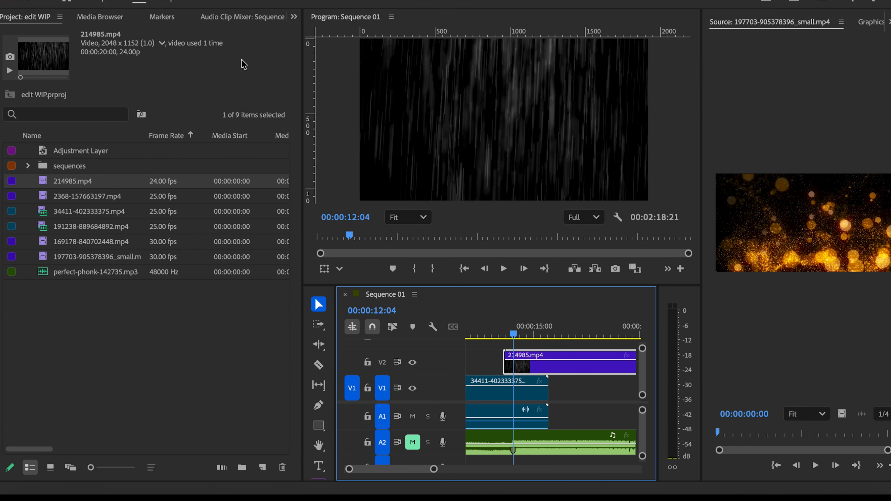
{"action": "left_click", "coordinate": [294, 18]}
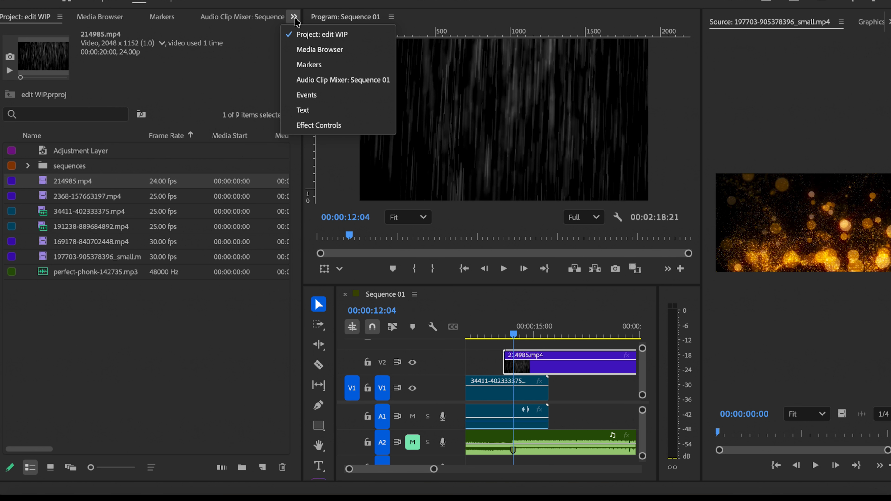
{"action": "left_click", "coordinate": [341, 126]}
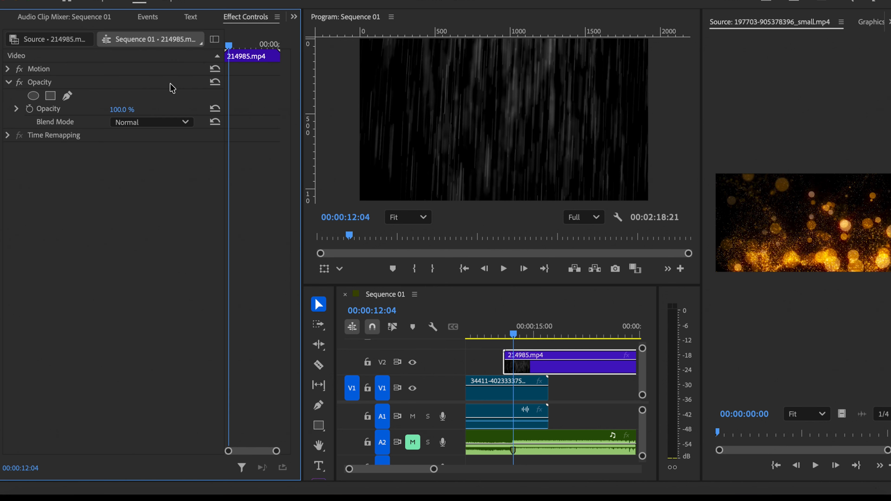
{"action": "left_click", "coordinate": [142, 123]}
{"action": "left_click", "coordinate": [156, 188]}
{"action": "left_click", "coordinate": [159, 123]}
{"action": "left_click", "coordinate": [163, 216]}
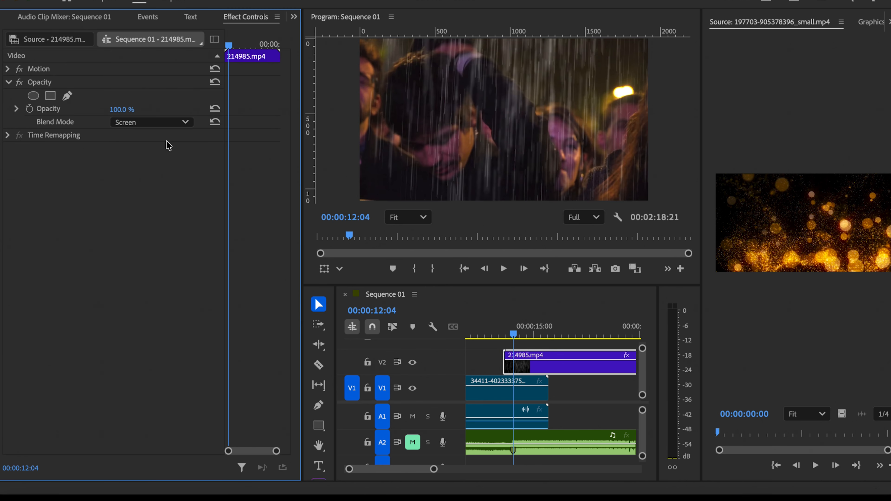
Try alternative blend modes such as Lighten on the rain overlay, finishing back on Screen
{"action": "left_click", "coordinate": [156, 125]}
{"action": "left_click", "coordinate": [149, 209]}
{"action": "left_click", "coordinate": [164, 123]}
{"action": "left_click", "coordinate": [164, 180]}
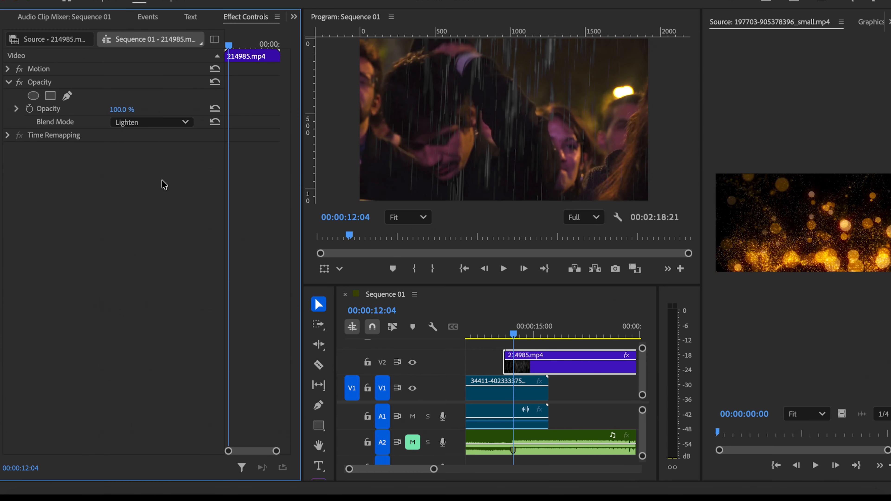
{"action": "left_click", "coordinate": [174, 122]}
{"action": "left_click", "coordinate": [170, 197]}
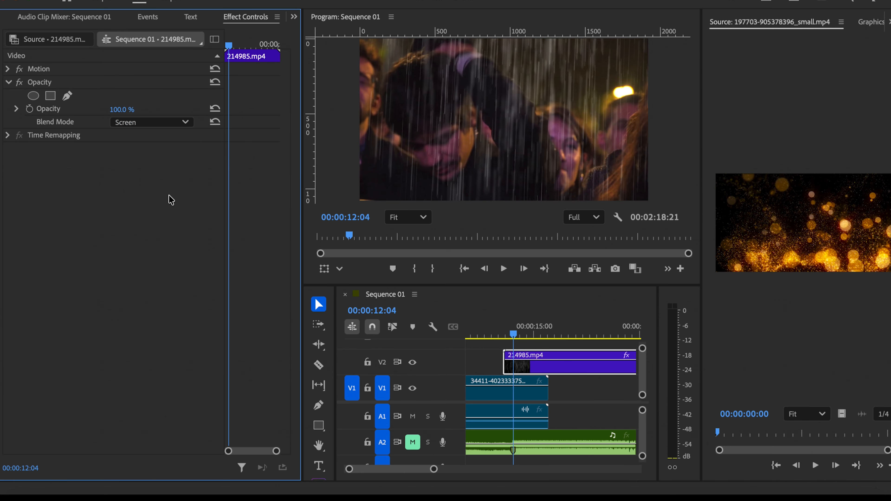
{"action": "left_click", "coordinate": [157, 122]}
{"action": "left_click", "coordinate": [157, 123]}
Play back the Screen-blended rain overlay from just before its start on V2
{"action": "left_click_drag", "start_coordinate": [515, 340], "coordinate": [498, 336]}
{"action": "key", "text": "space"}
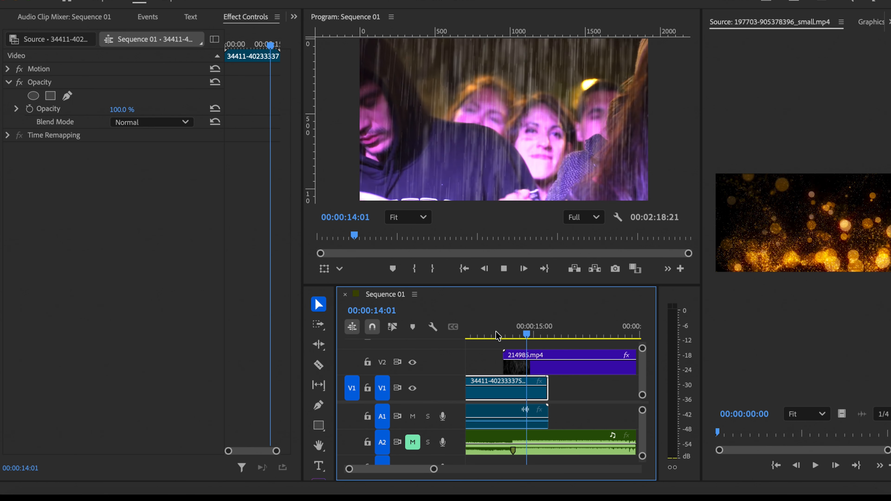
{"action": "key", "text": "space"}
Cut the rain overlay on V2 at the end of the crowd clip and delete the excess portion
{"action": "key", "text": "c"}
{"action": "scroll", "coordinate": [557, 367], "scroll_direction": "up", "scroll_amount": 1}
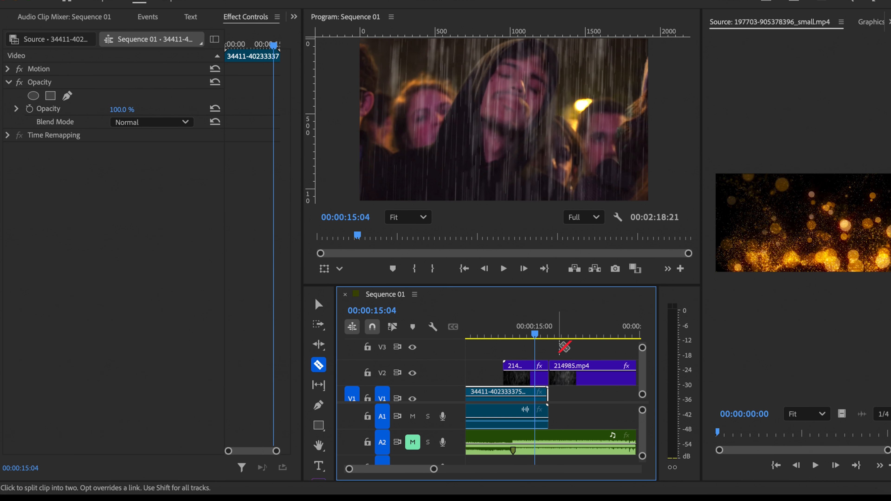
{"action": "key", "text": "v"}
{"action": "left_click", "coordinate": [577, 379]}
{"action": "key", "text": "Delete"}
Play back the trimmed rain overlay section, stopping at 00:00:13:17
{"action": "left_click", "coordinate": [523, 336]}
{"action": "left_click_drag", "start_coordinate": [522, 331], "coordinate": [515, 330]}
{"action": "key", "text": "space"}
{"action": "key", "text": "space"}
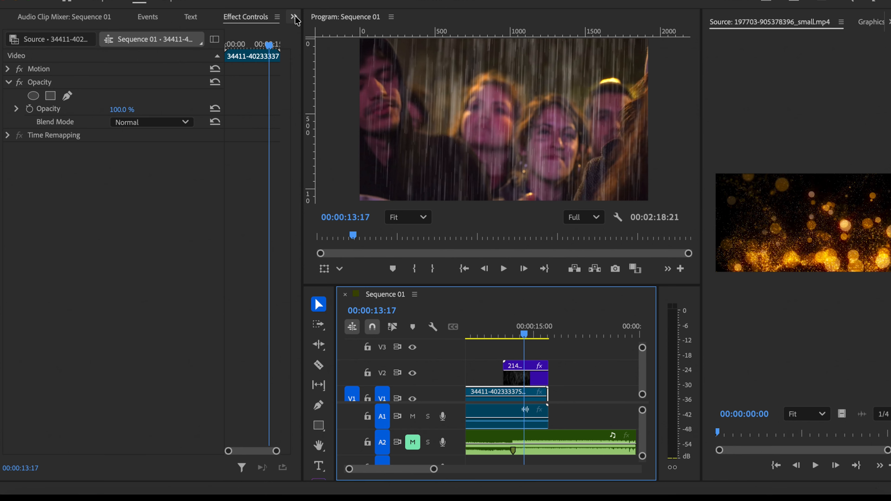
Create a new adjustment layer in the project and place it on V3 above the rain overlay, matching the overlay's length
{"action": "left_click", "coordinate": [129, 452]}
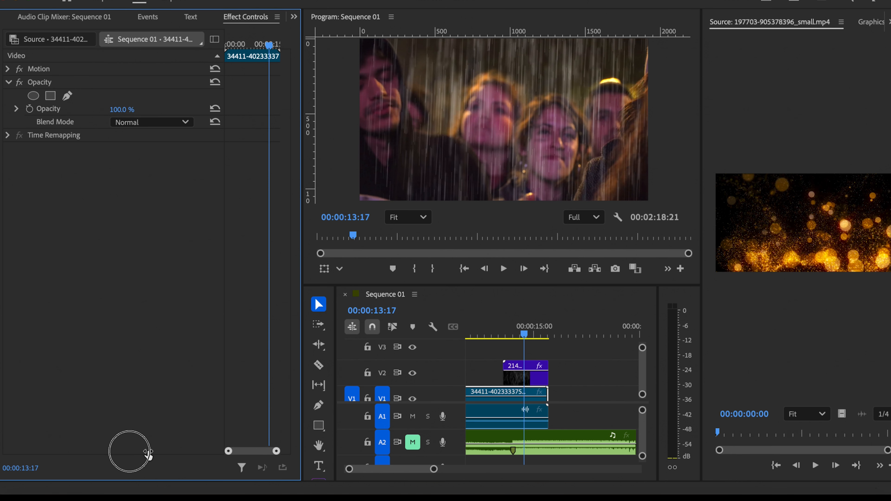
{"action": "left_click", "coordinate": [293, 16]}
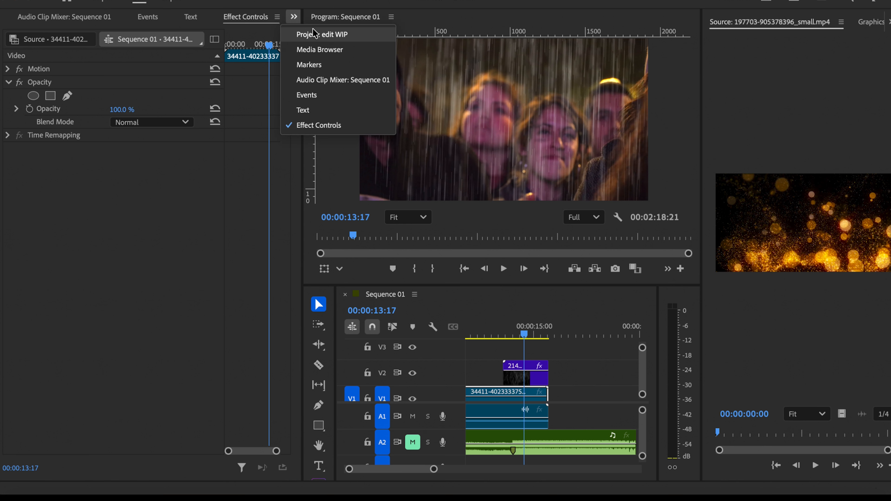
{"action": "left_click", "coordinate": [317, 38]}
{"action": "left_click", "coordinate": [262, 467]}
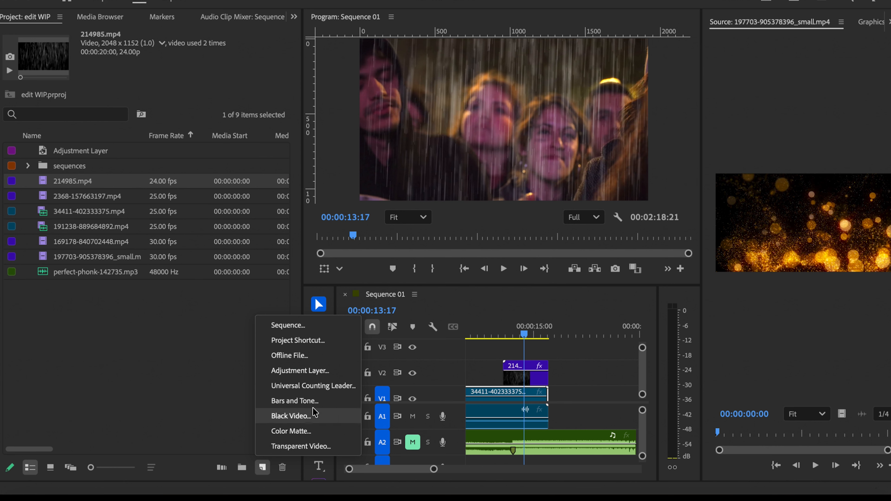
{"action": "left_click", "coordinate": [314, 371]}
{"action": "left_click", "coordinate": [539, 300]}
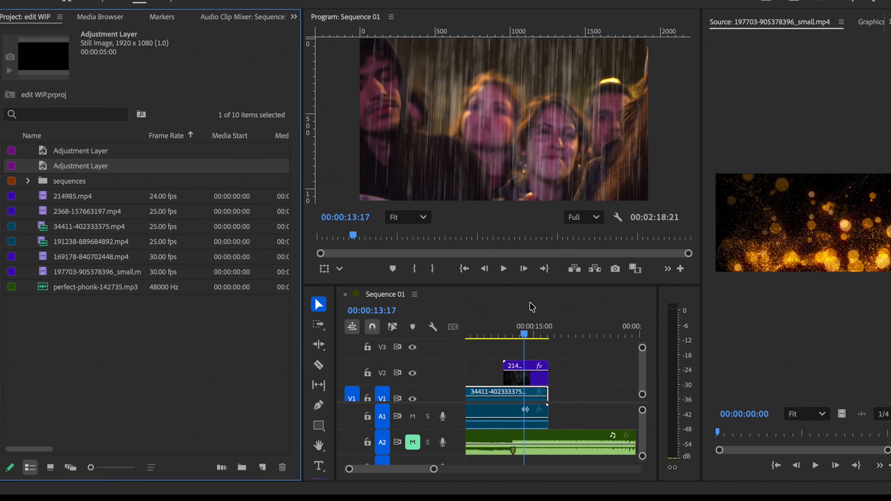
{"action": "left_click_drag", "start_coordinate": [408, 308], "coordinate": [510, 350]}
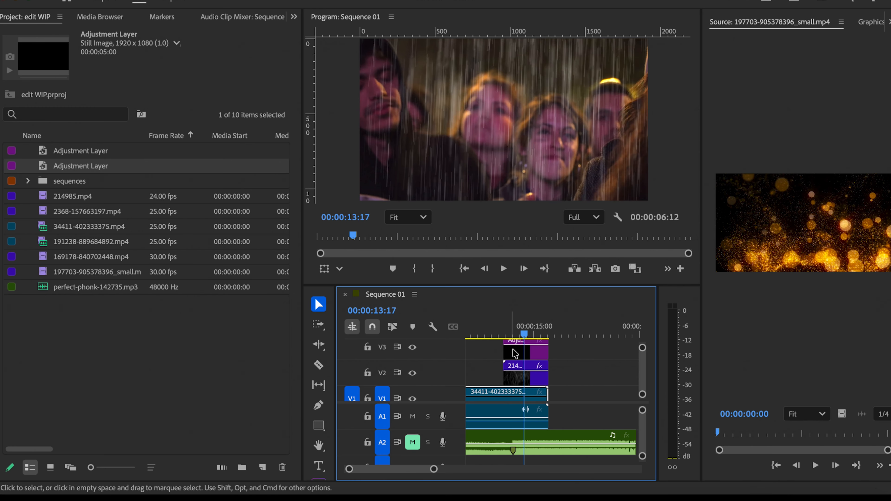
Switch to the Color workspace and expand the Color and Light settings of Lumetri Basic Correction for the adjustment layer
{"action": "left_click", "coordinate": [766, 2]}
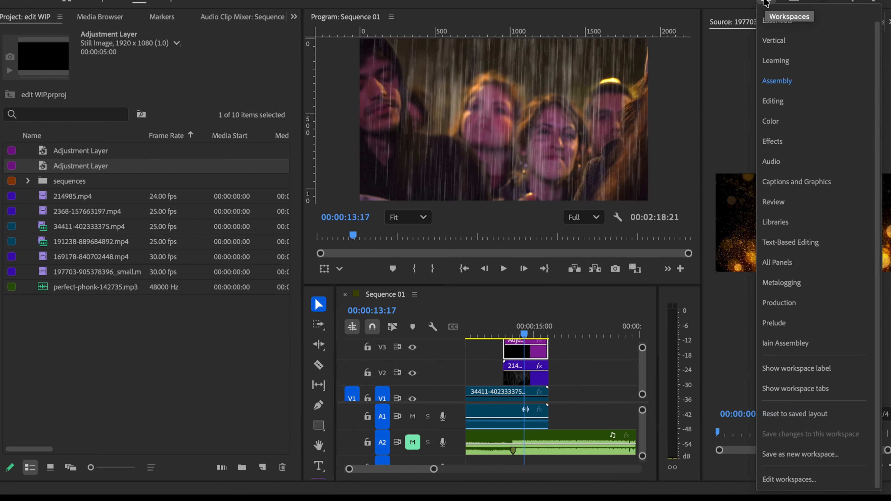
{"action": "left_click", "coordinate": [786, 121]}
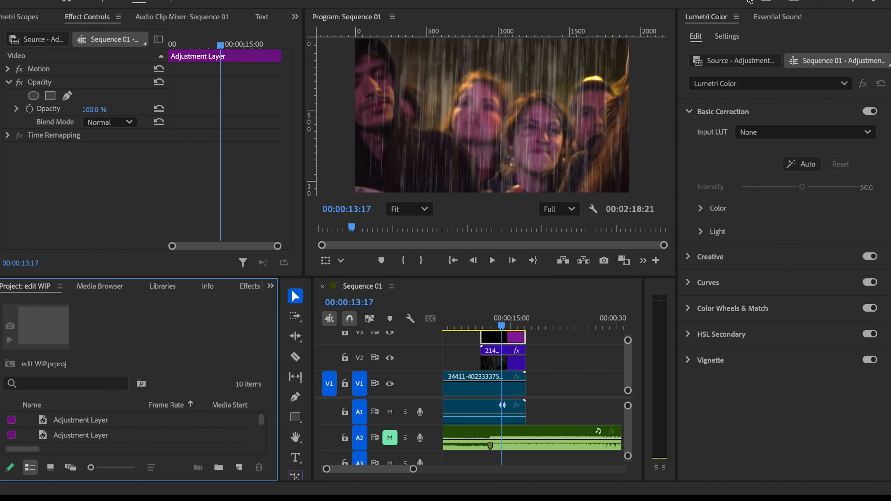
{"action": "left_click", "coordinate": [688, 260]}
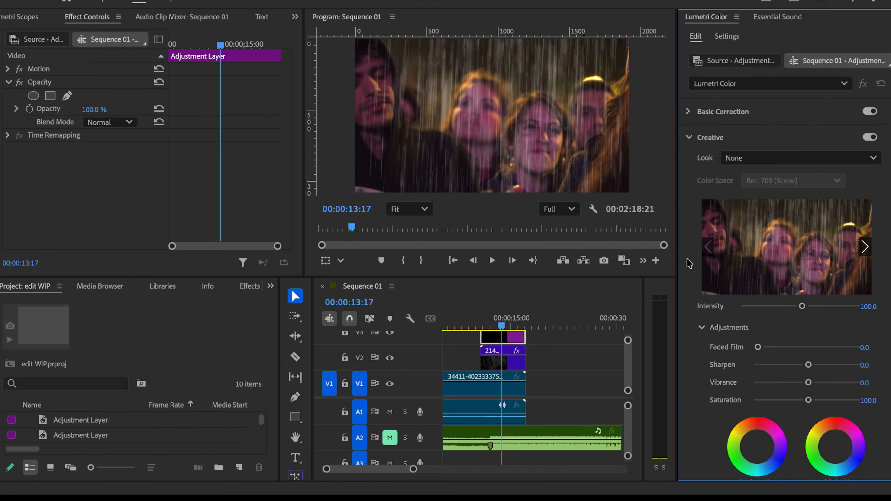
{"action": "left_click", "coordinate": [690, 111]}
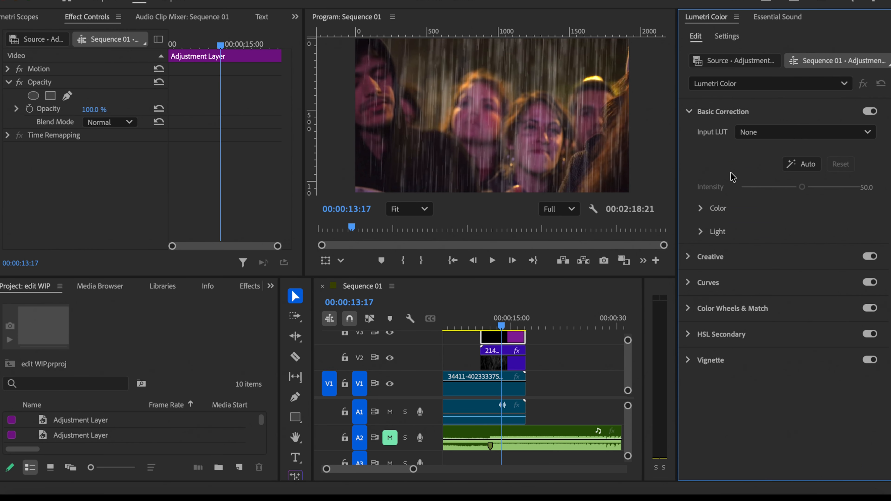
{"action": "left_click", "coordinate": [699, 209]}
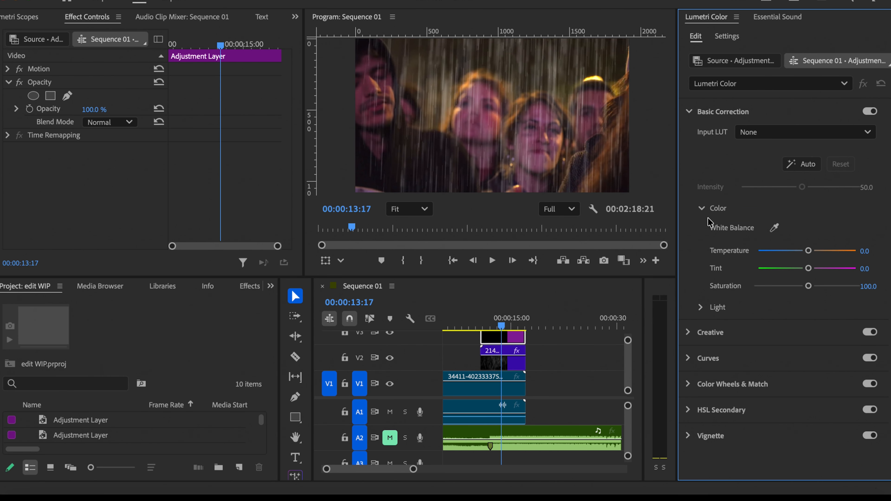
{"action": "left_click", "coordinate": [701, 308]}
Grade the rain section's adjustment layer with temperature -71.8, saturation 70.5, contrast 20.5, shadows -23.1 and blacks -21.8
{"action": "left_click_drag", "start_coordinate": [803, 254], "coordinate": [776, 252]}
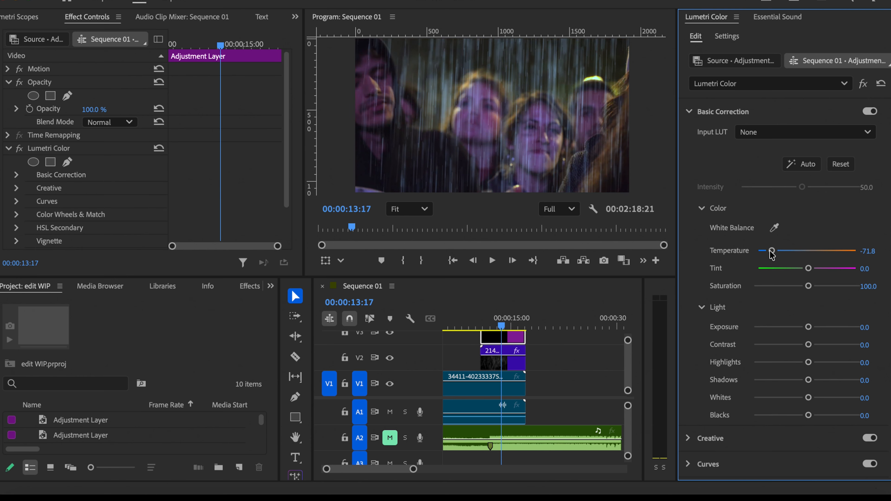
{"action": "left_click_drag", "start_coordinate": [808, 287], "coordinate": [794, 287]}
{"action": "left_click_drag", "start_coordinate": [809, 380], "coordinate": [797, 380]}
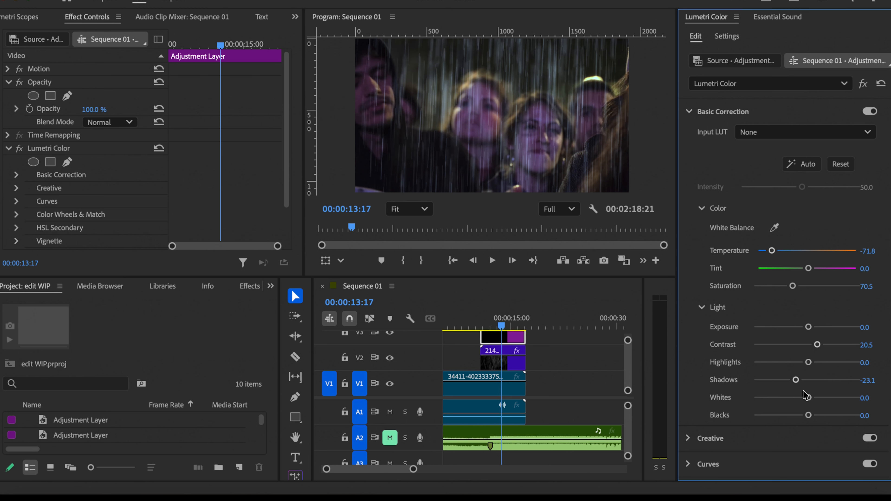
{"action": "left_click_drag", "start_coordinate": [808, 415], "coordinate": [797, 416]}
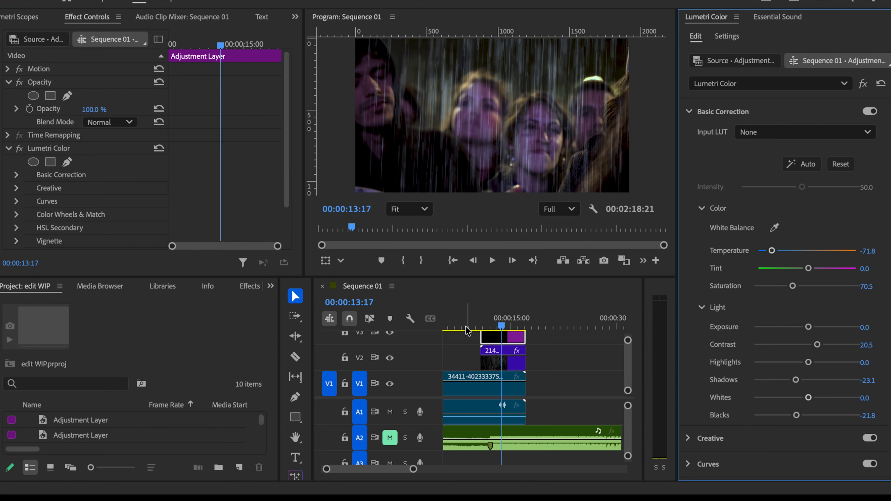
Play back the colour-graded rain section from just before the adjustment layer
{"action": "left_click", "coordinate": [477, 326]}
{"action": "key", "text": "space"}
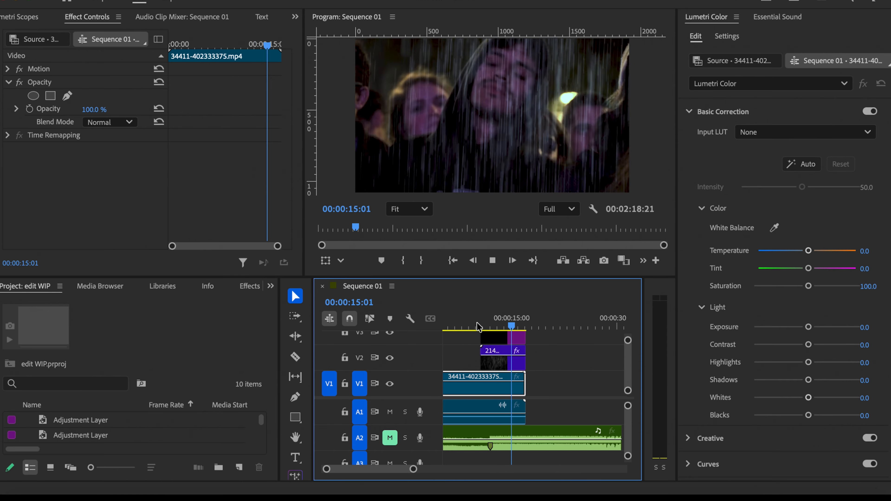
{"action": "mouse_move", "coordinate": [478, 327]}
{"action": "left_mouse_down"}
{"action": "mouse_move", "coordinate": [513, 323]}
{"action": "mouse_move", "coordinate": [482, 325]}
{"action": "left_mouse_up"}
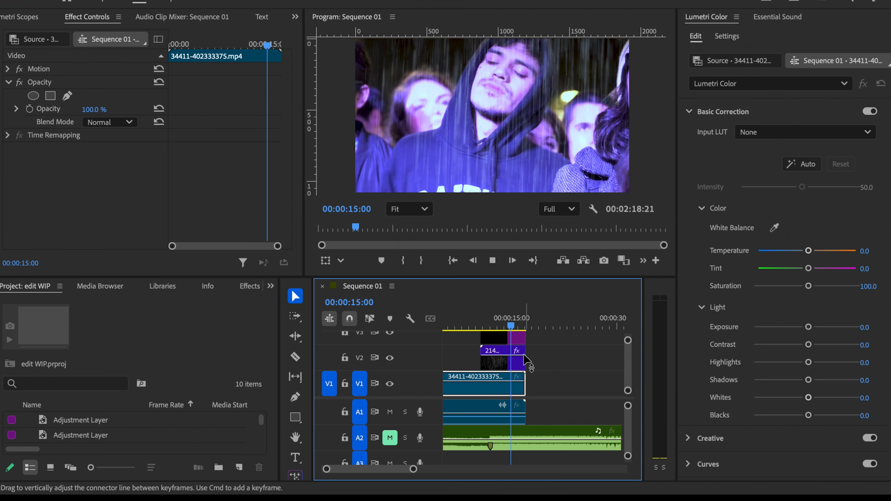
{"action": "key", "text": "space"}
Play back the opening light overlay section from the sequence start, stopping at 00:00:03:11
{"action": "scroll", "coordinate": [554, 344], "scroll_direction": "left", "scroll_amount": 3}
{"action": "scroll", "coordinate": [554, 344], "scroll_direction": "up", "scroll_amount": 1}
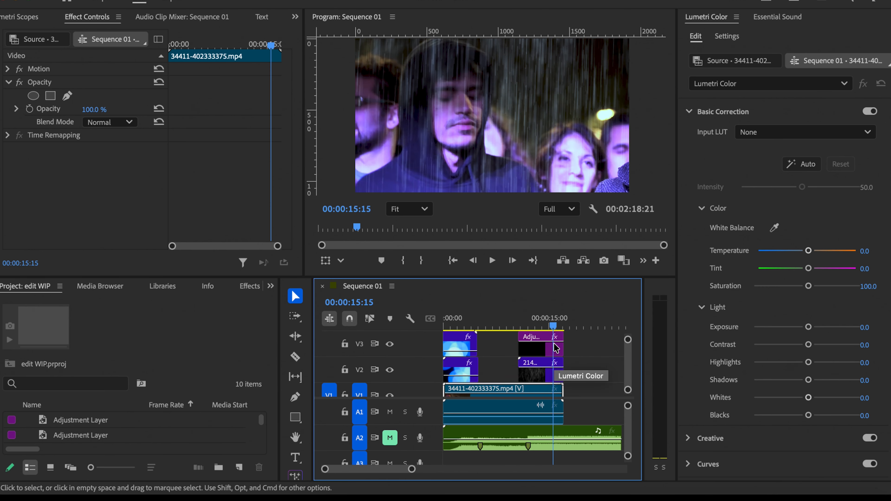
{"action": "scroll", "coordinate": [554, 344], "scroll_direction": "down", "scroll_amount": 1}
{"action": "left_click_drag", "start_coordinate": [454, 323], "coordinate": [433, 320]}
{"action": "key", "text": "space"}
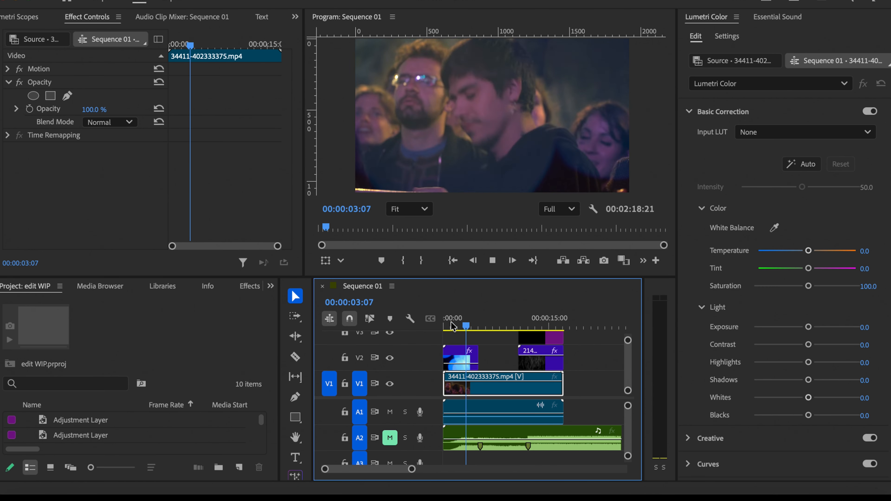
{"action": "key", "text": "space"}
Create a 1920 × 1080, 25 fps adjustment layer and place it on V3 above the opening light overlay, matching the overlay's length
{"action": "left_click", "coordinate": [238, 472]}
{"action": "left_click", "coordinate": [277, 381]}
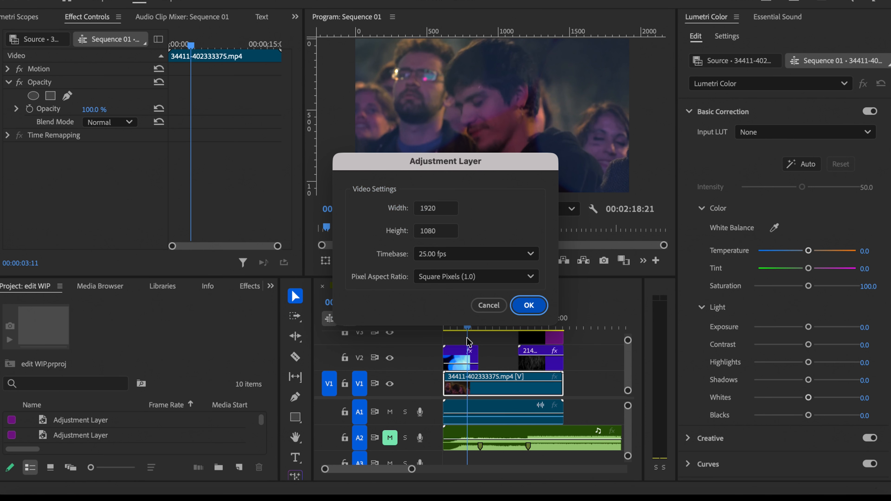
{"action": "left_click", "coordinate": [530, 306]}
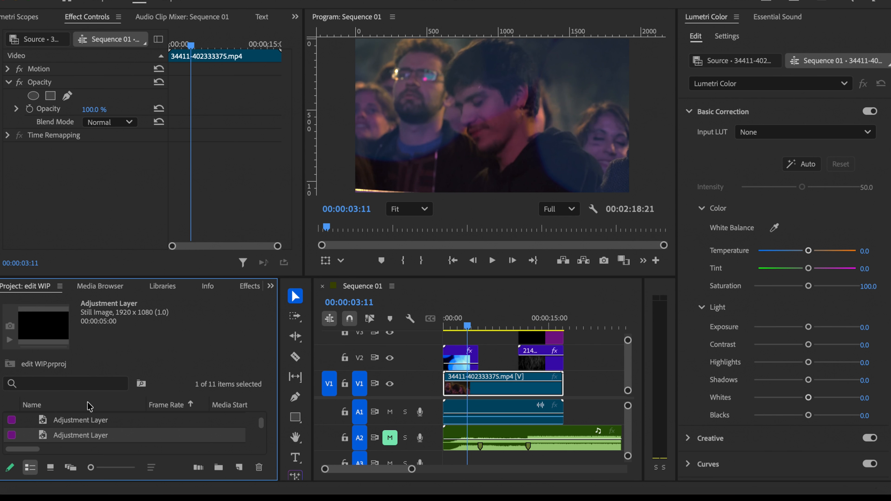
{"action": "left_click_drag", "start_coordinate": [378, 320], "coordinate": [463, 329]}
{"action": "left_click", "coordinate": [465, 334]}
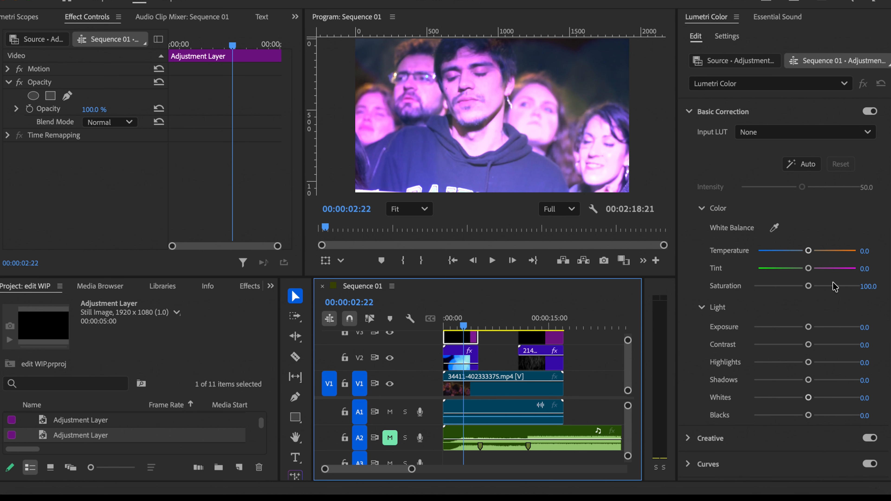
Grade the opening adjustment layer with saturation 138.5, temperature 26.9, contrast 28.2, shadows -19.2, whites 12.8 and blacks -15.4
{"action": "left_click_drag", "start_coordinate": [809, 286], "coordinate": [821, 286]}
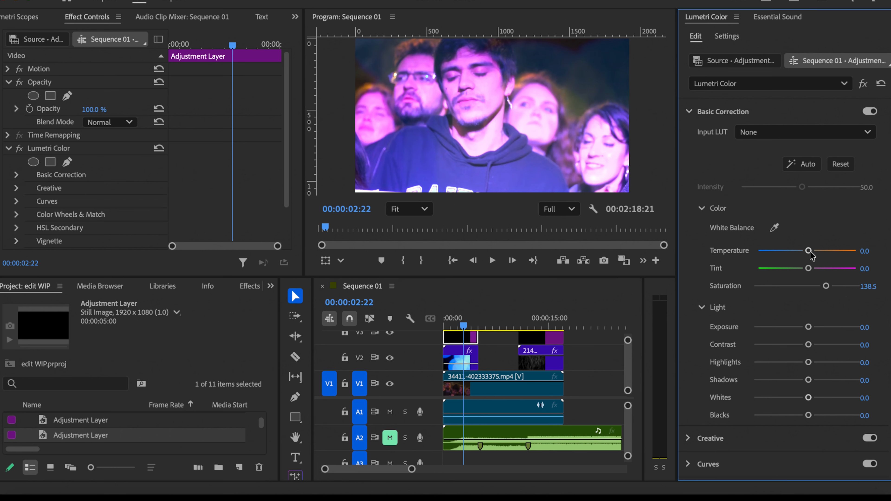
{"action": "left_click_drag", "start_coordinate": [808, 345], "coordinate": [817, 345]}
{"action": "left_click_drag", "start_coordinate": [807, 383], "coordinate": [799, 383]}
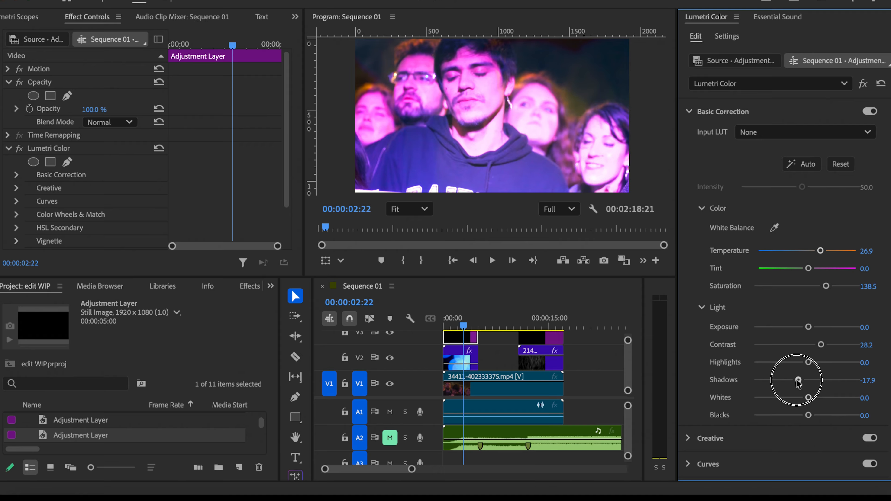
{"action": "left_click_drag", "start_coordinate": [809, 415], "coordinate": [803, 415]}
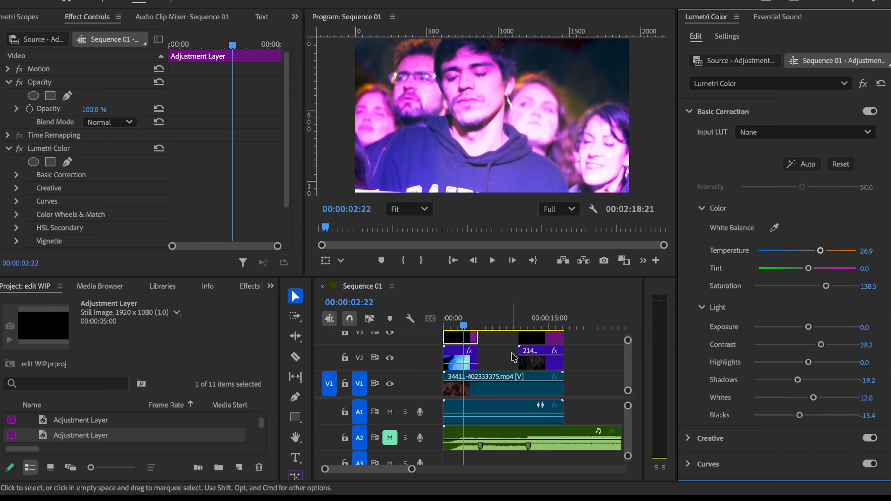
Play back the graded opening section from the start of the sequence
{"action": "left_click", "coordinate": [427, 325]}
{"action": "key", "text": "Home"}
{"action": "key", "text": "space"}
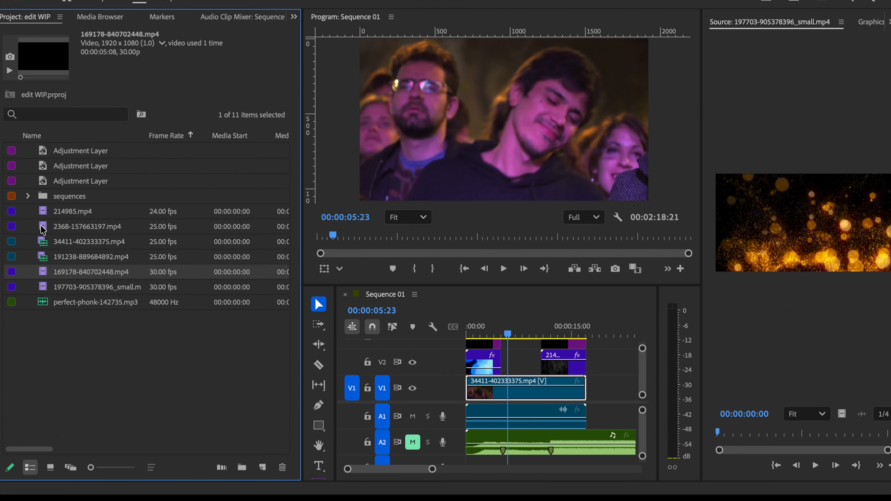
Place the VHS overlay clip 191238-889684892.mp4 on V2 in the gap directly after the opening light overlay
{"action": "left_click", "coordinate": [44, 226]}
{"action": "left_click", "coordinate": [42, 200]}
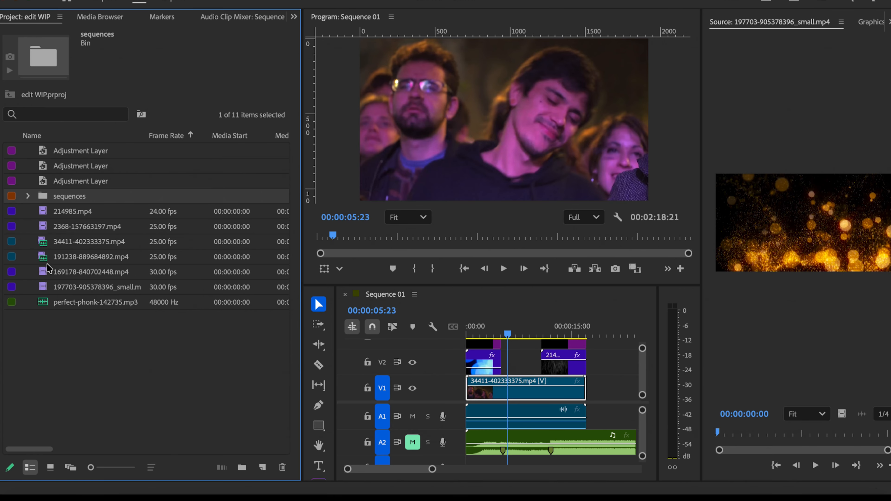
{"action": "left_click", "coordinate": [44, 258]}
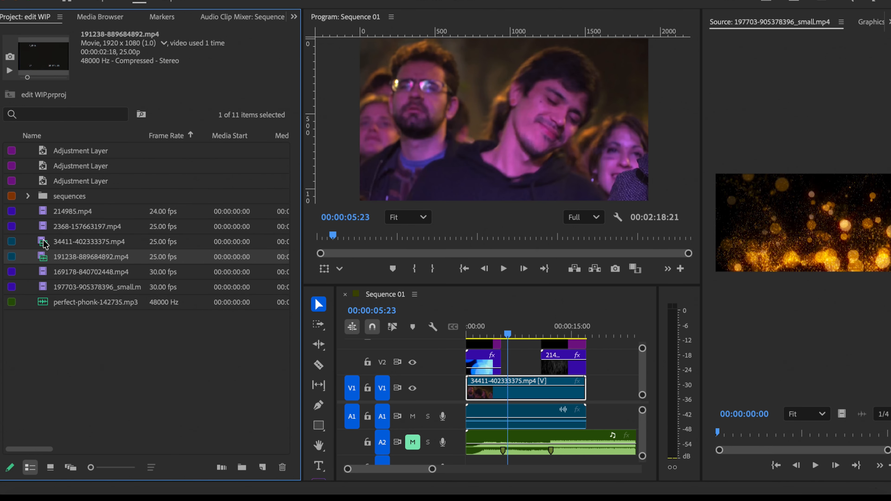
{"action": "left_click_drag", "start_coordinate": [392, 300], "coordinate": [514, 340]}
{"action": "left_click", "coordinate": [513, 335]}
{"action": "left_click", "coordinate": [519, 359]}
{"action": "left_click", "coordinate": [512, 335]}
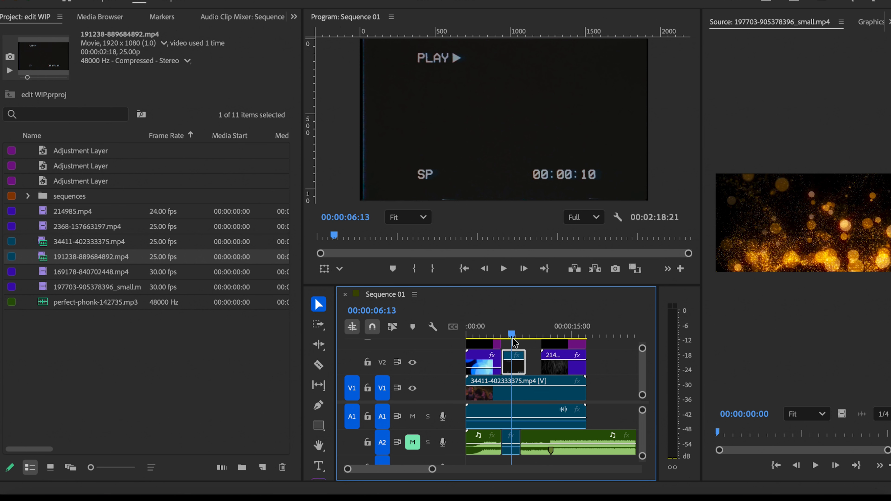
Set the VHS overlay's blend mode to Linear Dodge (Add) and extend the clip to meet the rain overlay on V2
{"action": "left_click", "coordinate": [171, 122]}
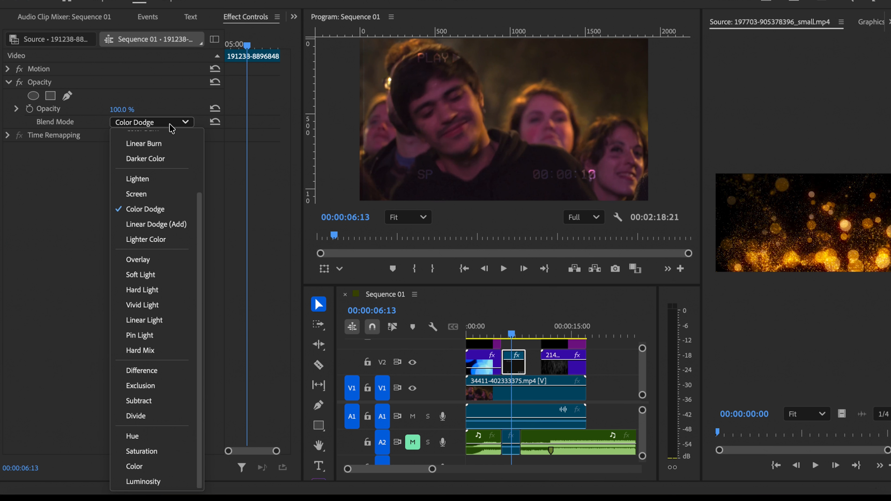
{"action": "left_click", "coordinate": [167, 227]}
{"action": "left_click_drag", "start_coordinate": [511, 332], "coordinate": [507, 330]}
{"action": "key", "text": "space"}
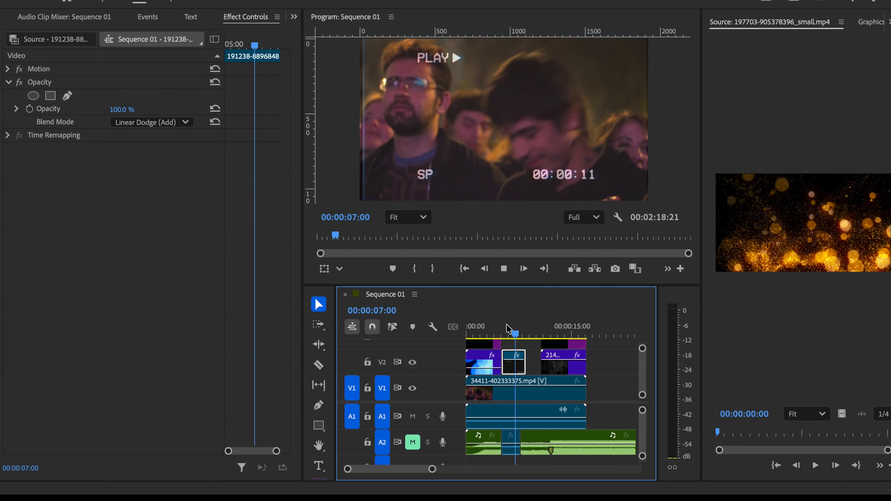
{"action": "key", "text": "space"}
{"action": "left_click_drag", "start_coordinate": [526, 367], "coordinate": [539, 367]}
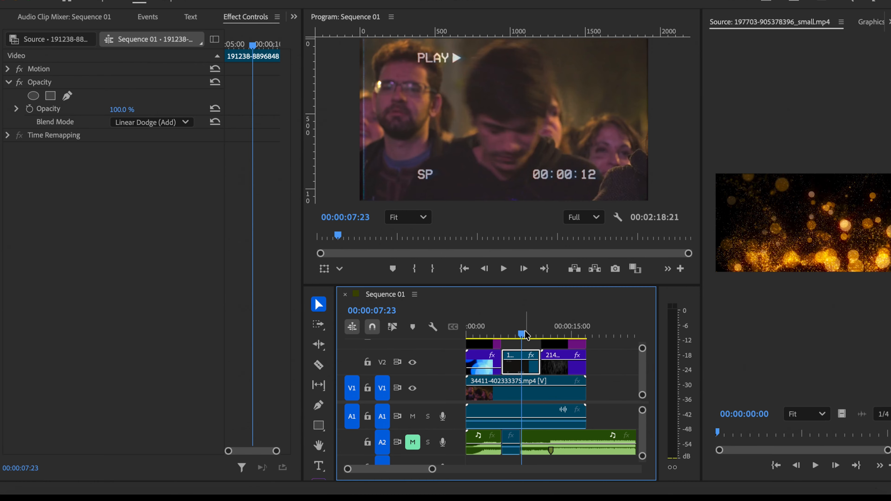
{"action": "key", "text": "space"}
Create a 1920 × 1080 adjustment layer and place it on V3 above the VHS overlay, filling the gap between the existing adjustment layers
{"action": "left_click", "coordinate": [293, 16]}
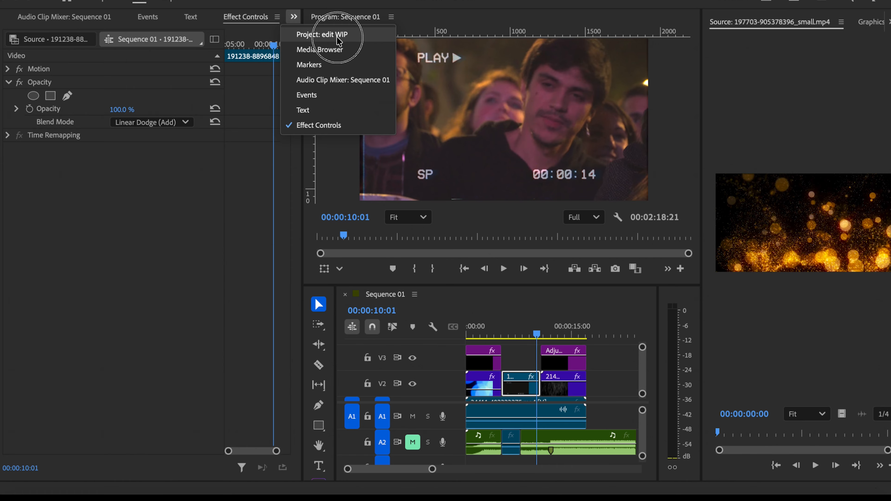
{"action": "left_click", "coordinate": [336, 37]}
{"action": "left_click", "coordinate": [262, 468]}
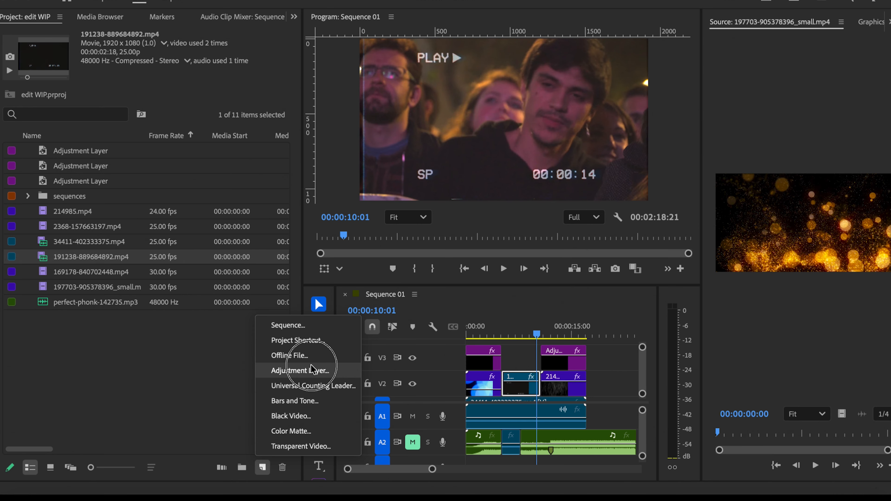
{"action": "left_click", "coordinate": [300, 370]}
{"action": "left_click", "coordinate": [528, 302]}
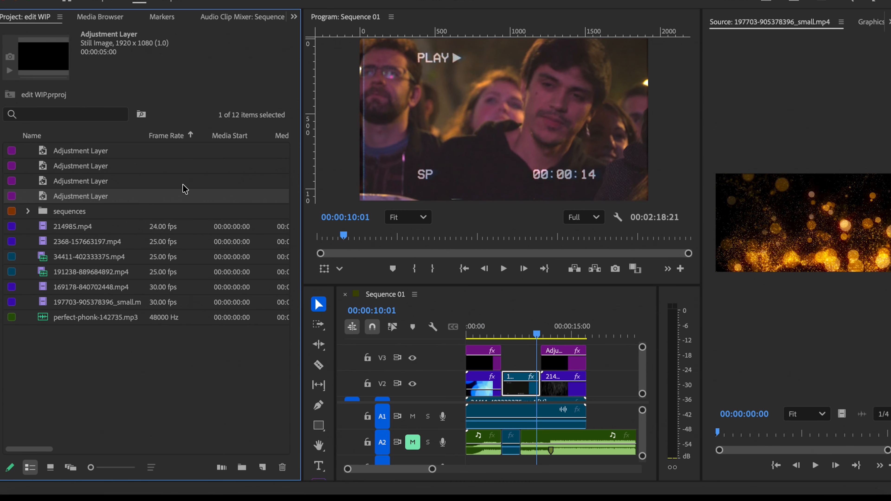
{"action": "left_click_drag", "start_coordinate": [54, 199], "coordinate": [527, 365]}
In the Color workspace, grade the VHS section's adjustment layer with tint -46.2 and temperature -48.7
{"action": "left_click", "coordinate": [769, 5]}
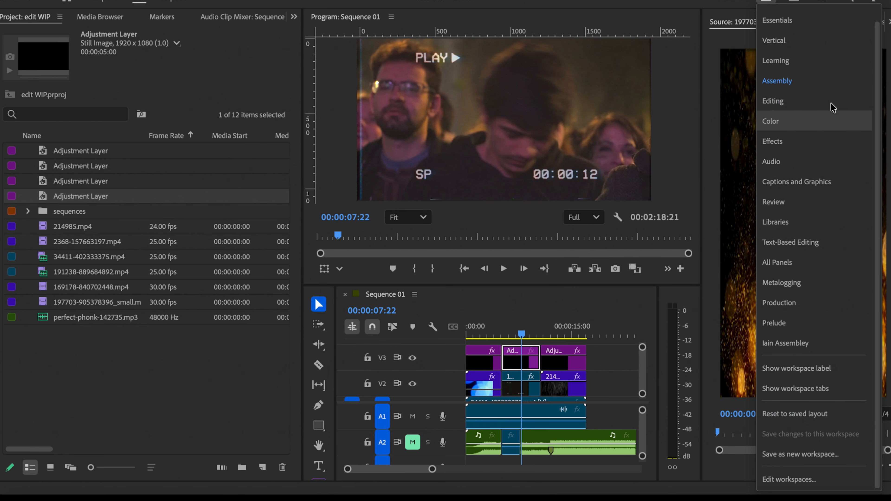
{"action": "left_click", "coordinate": [786, 121]}
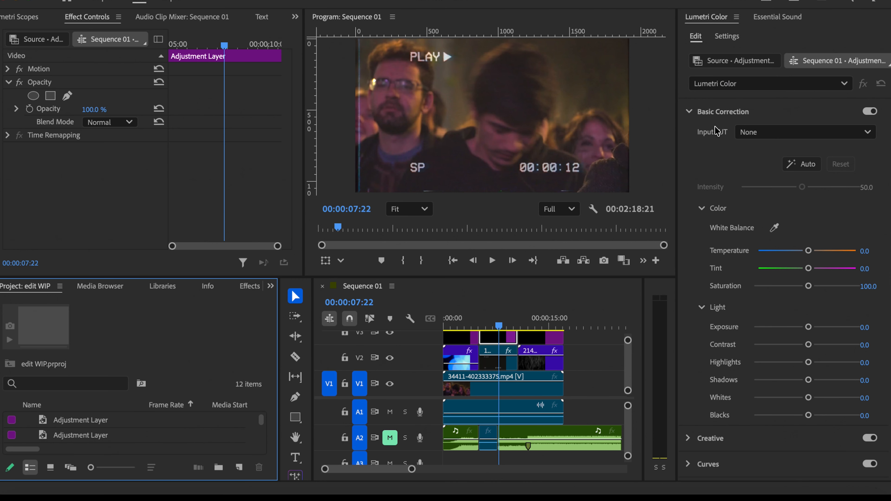
{"action": "left_click_drag", "start_coordinate": [808, 268], "coordinate": [783, 256]}
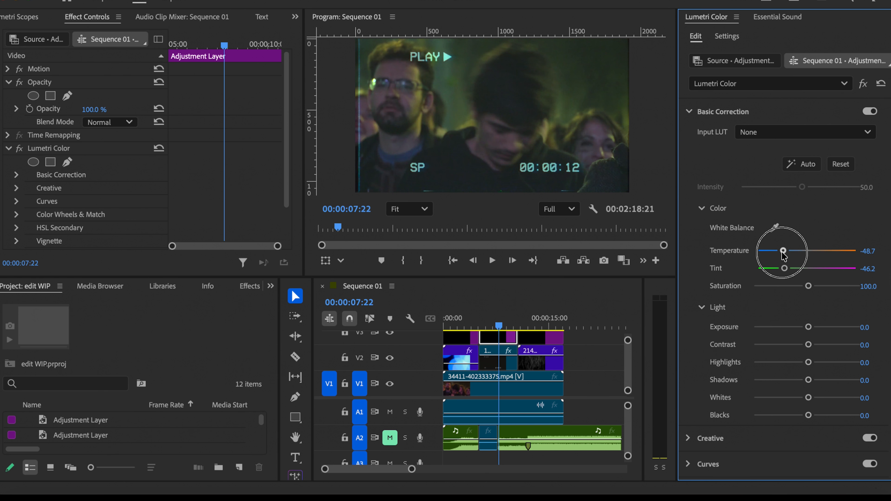
Play back the graded VHS section from its start, and replay its middle part
{"action": "left_click", "coordinate": [479, 326]}
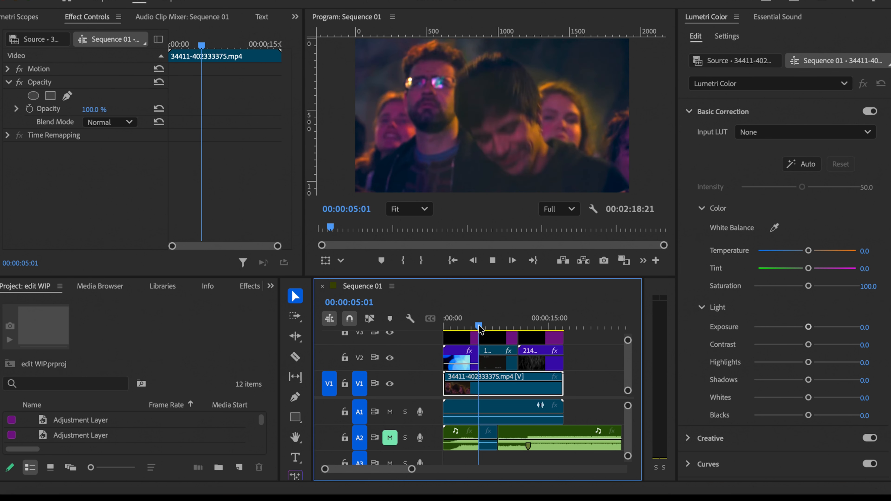
{"action": "key", "text": "space"}
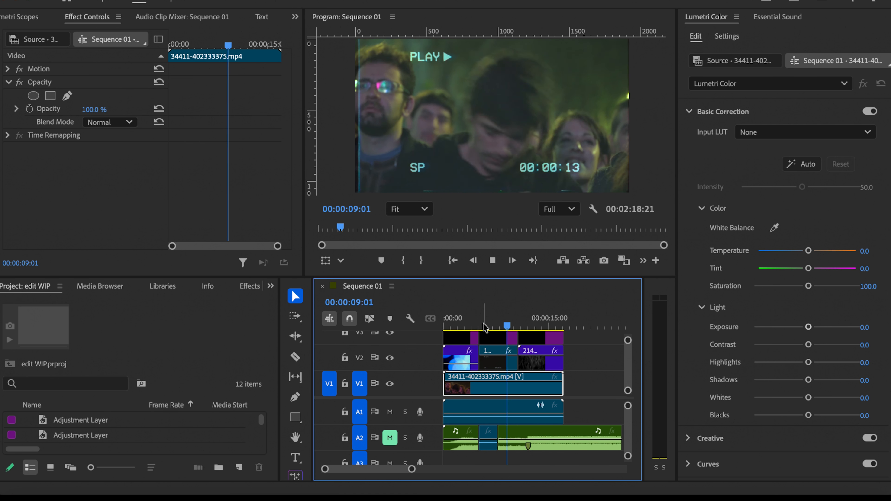
{"action": "key", "text": "space"}
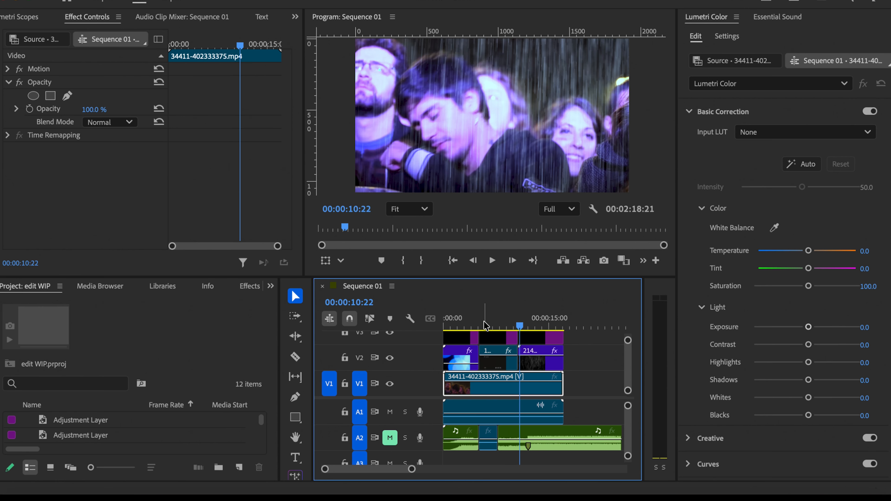
{"action": "left_click", "coordinate": [493, 326]}
{"action": "key", "text": "space"}
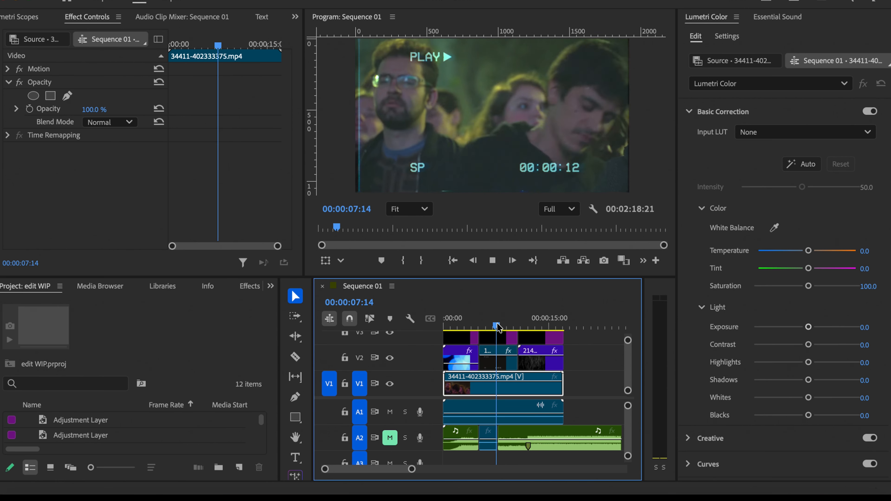
{"action": "key", "text": "space"}
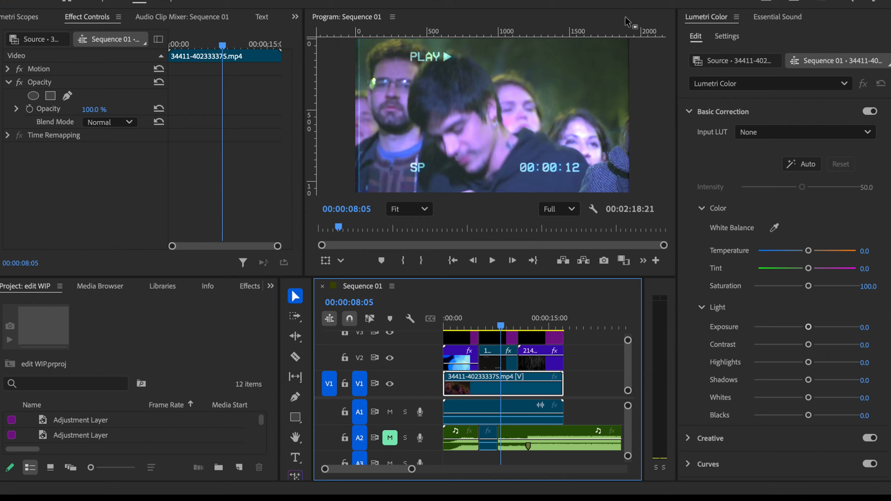
Switch to the Effects workspace and find the Posterize Time video effect by searching for "posteri"
{"action": "left_click", "coordinate": [767, 3]}
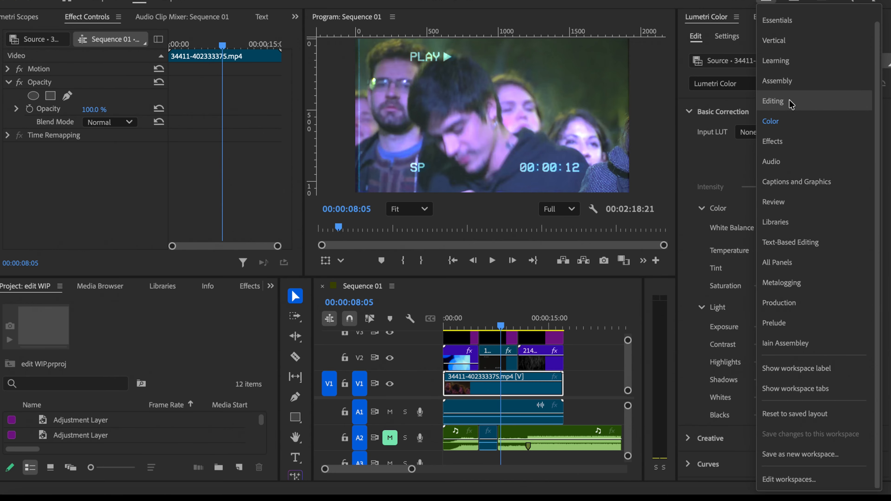
{"action": "left_click", "coordinate": [773, 141]}
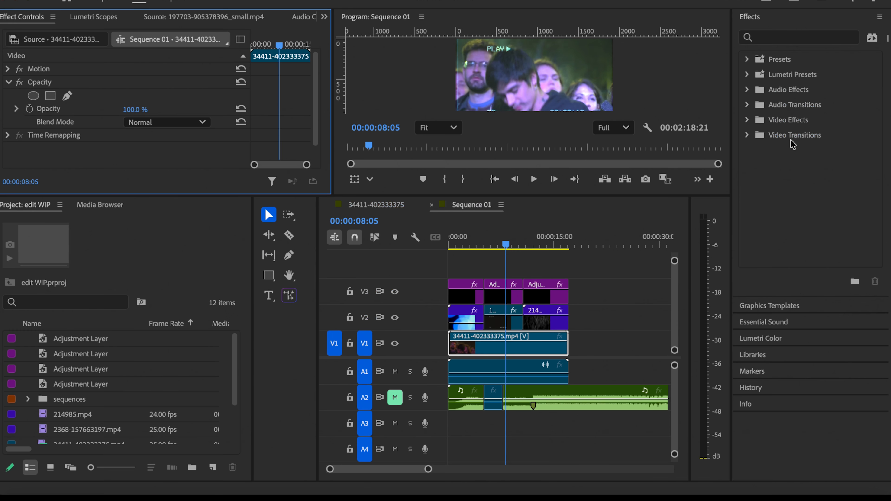
{"action": "left_click", "coordinate": [747, 121]}
{"action": "left_click", "coordinate": [794, 37]}
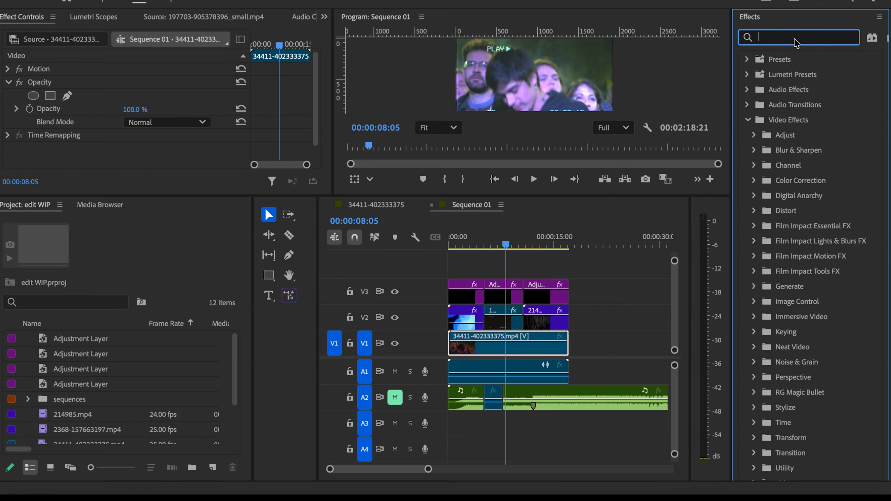
{"action": "type", "text": "poste"}
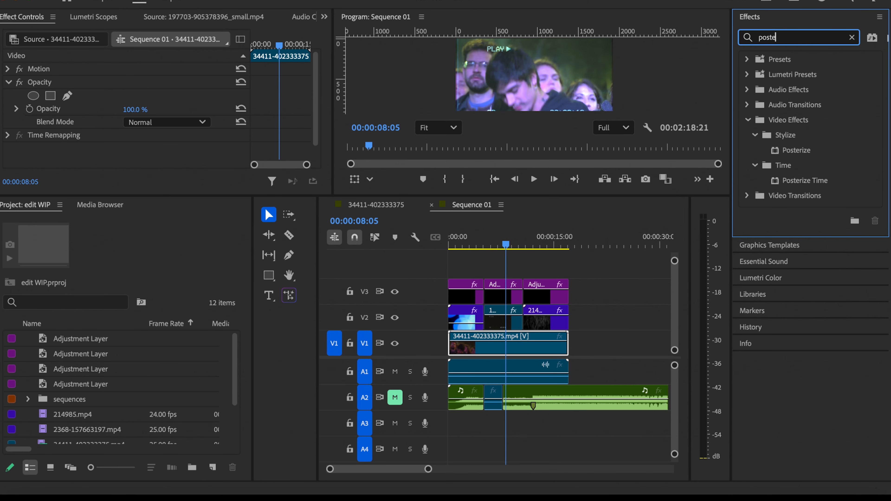
{"action": "type", "text": "ris"}
{"action": "key", "text": "BackSpace"}
{"action": "left_click", "coordinate": [797, 179]}
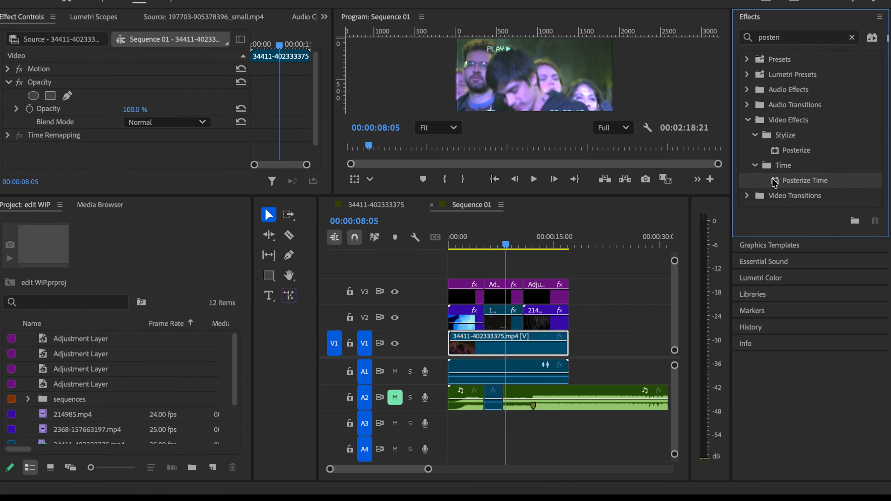
Split the crowd footage on V1 at the start and end of the VHS overlay
{"action": "key", "text": "c"}
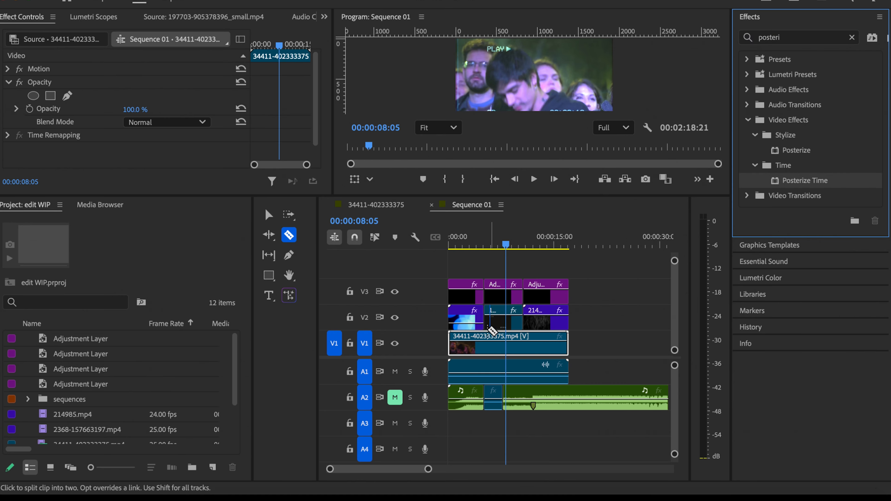
{"action": "left_click", "coordinate": [486, 340]}
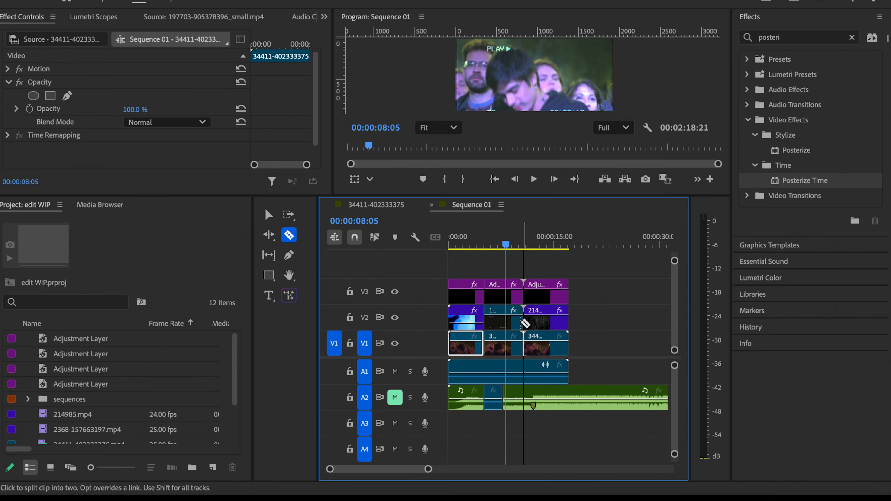
{"action": "key", "text": "v"}
Apply Posterize Time to the middle crowd segment on V1 and set its frame rate to 12
{"action": "left_click", "coordinate": [504, 340]}
{"action": "left_click", "coordinate": [507, 246]}
{"action": "left_click_drag", "start_coordinate": [508, 247], "coordinate": [509, 247]}
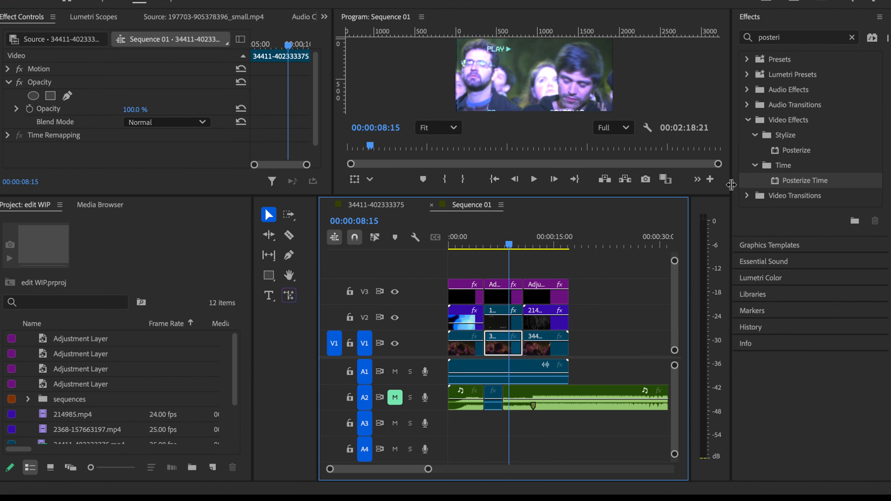
{"action": "left_click_drag", "start_coordinate": [807, 182], "coordinate": [499, 346]}
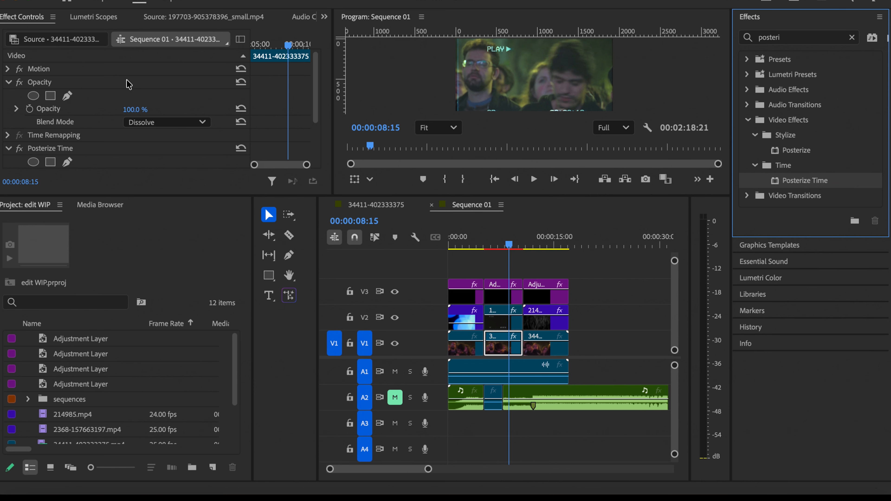
{"action": "scroll", "coordinate": [129, 84], "scroll_direction": "down", "scroll_amount": 3}
{"action": "left_click", "coordinate": [129, 122]}
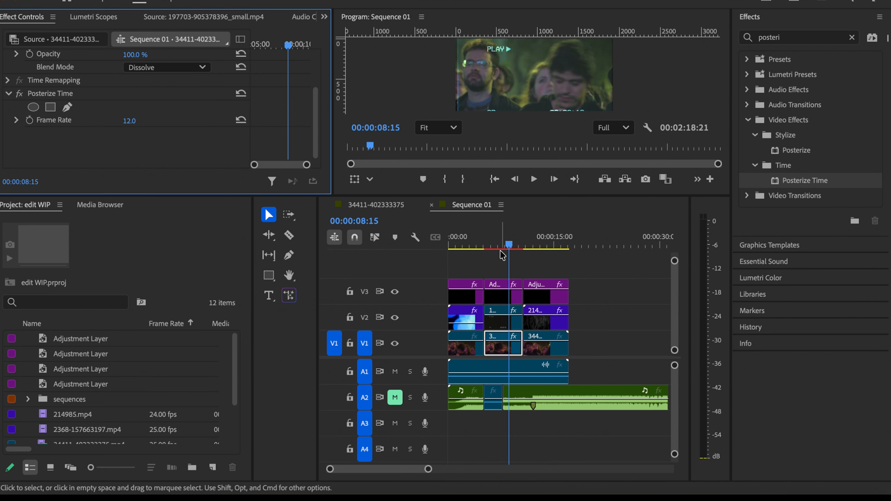
Enlarge the program preview and play the sequence from 00:00:02:24 into the VHS section
{"action": "left_click_drag", "start_coordinate": [492, 195], "coordinate": [476, 305]}
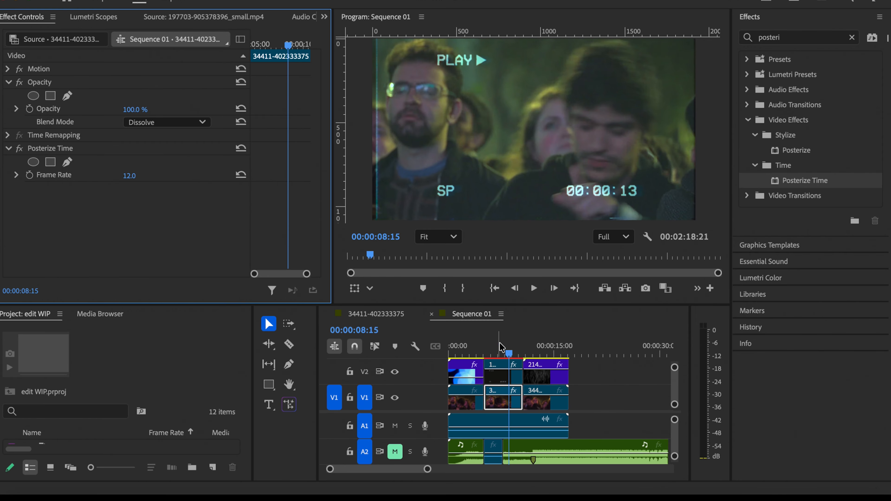
{"action": "left_click_drag", "start_coordinate": [479, 352], "coordinate": [471, 352]}
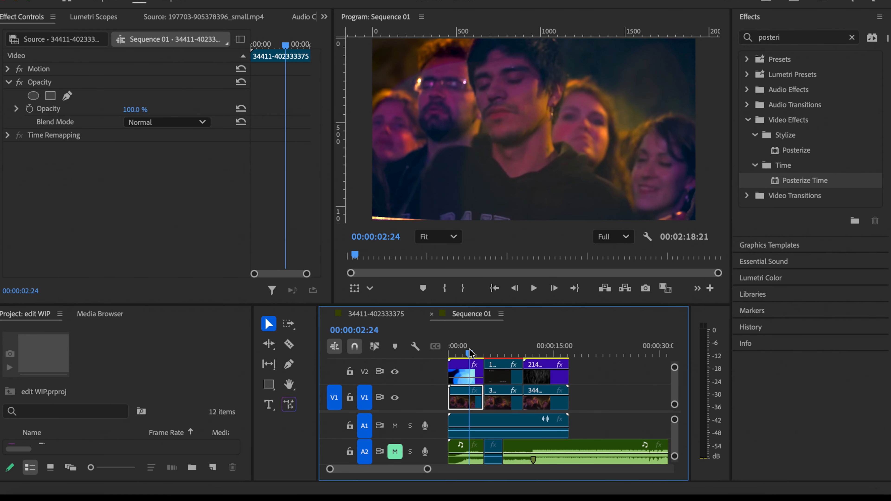
{"action": "key", "text": "space"}
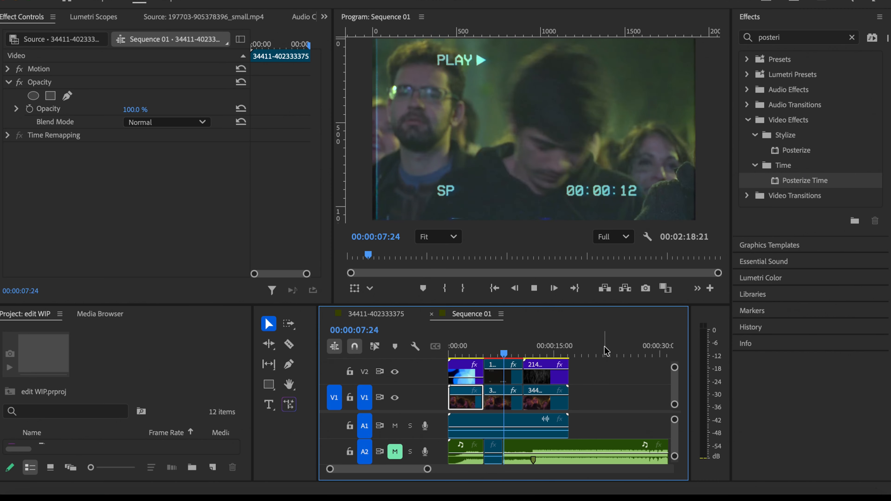
Scale the VHS overlay on V2 to 103 and play back its section
{"action": "left_click", "coordinate": [496, 351]}
{"action": "key", "text": "space"}
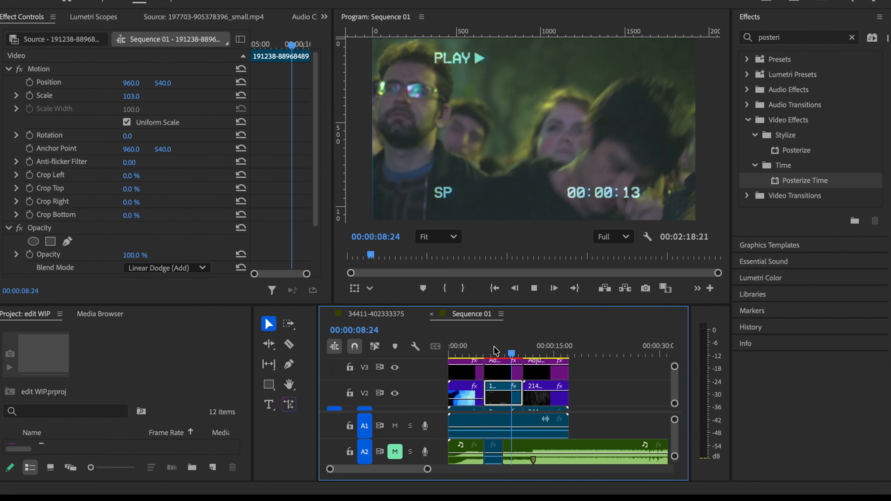
{"action": "key", "text": "space"}
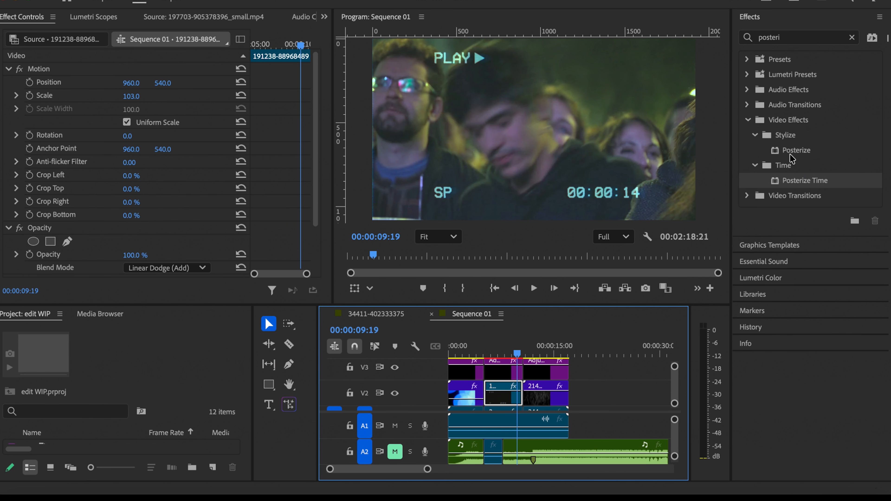
Find the Noise video effect and apply it to the middle crowd segment on V1
{"action": "left_click", "coordinate": [811, 46]}
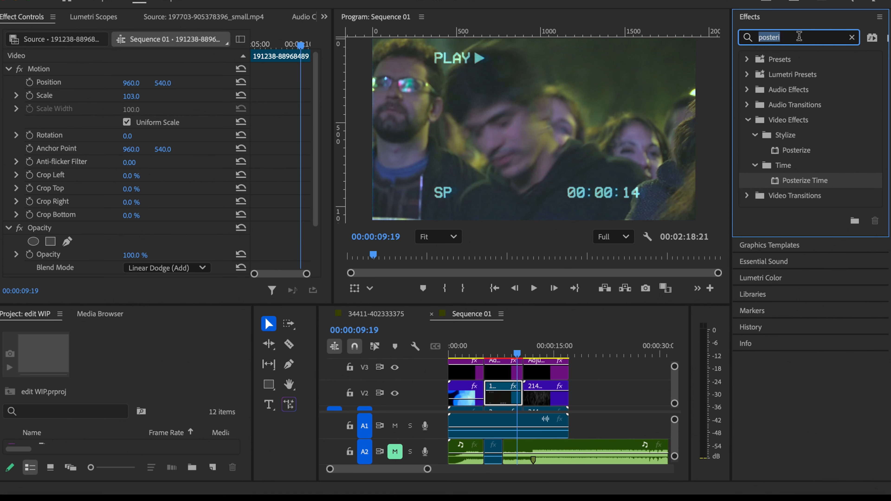
{"action": "type", "text": "noise"}
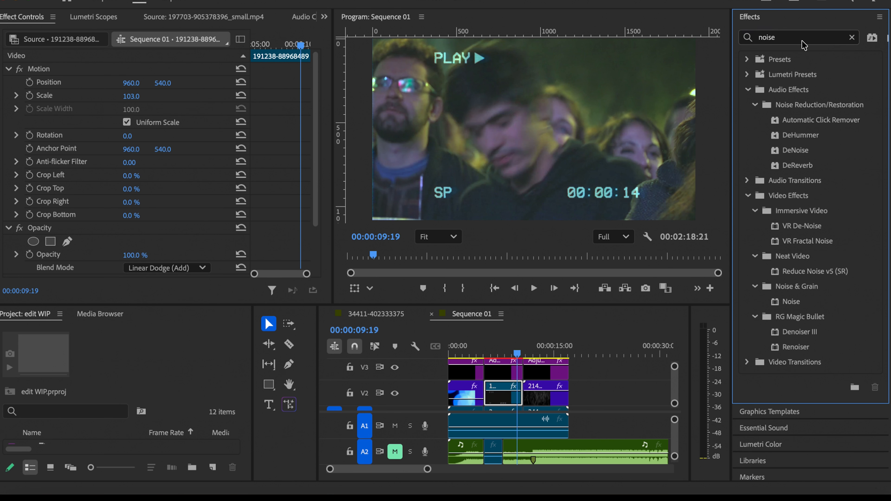
{"action": "mouse_move", "coordinate": [793, 304]}
{"action": "left_mouse_down"}
{"action": "mouse_move", "coordinate": [715, 325]}
{"action": "mouse_move", "coordinate": [523, 332]}
{"action": "mouse_move", "coordinate": [655, 356]}
{"action": "mouse_move", "coordinate": [776, 302]}
{"action": "left_mouse_up"}
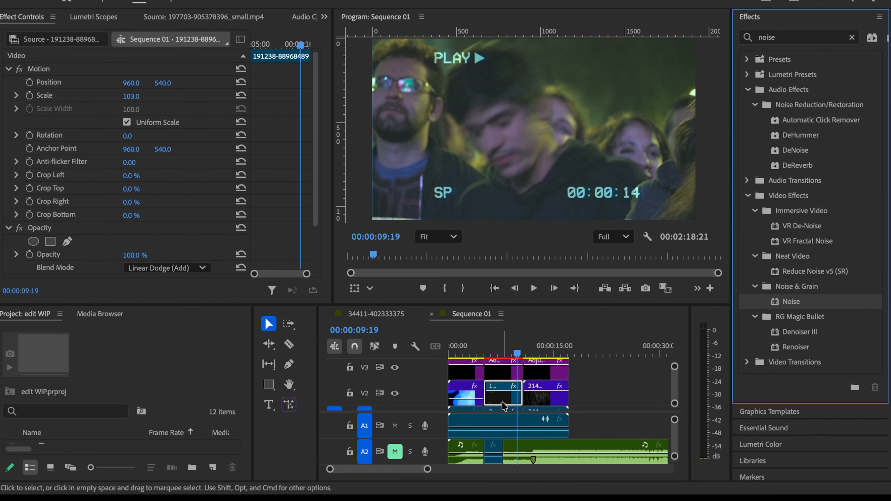
{"action": "scroll", "coordinate": [504, 406], "scroll_direction": "down", "scroll_amount": 2}
{"action": "mouse_move", "coordinate": [791, 305]}
{"action": "left_mouse_down"}
{"action": "mouse_move", "coordinate": [567, 372]}
{"action": "mouse_move", "coordinate": [783, 311]}
{"action": "left_mouse_up"}
{"action": "left_click_drag", "start_coordinate": [627, 336], "coordinate": [505, 398]}
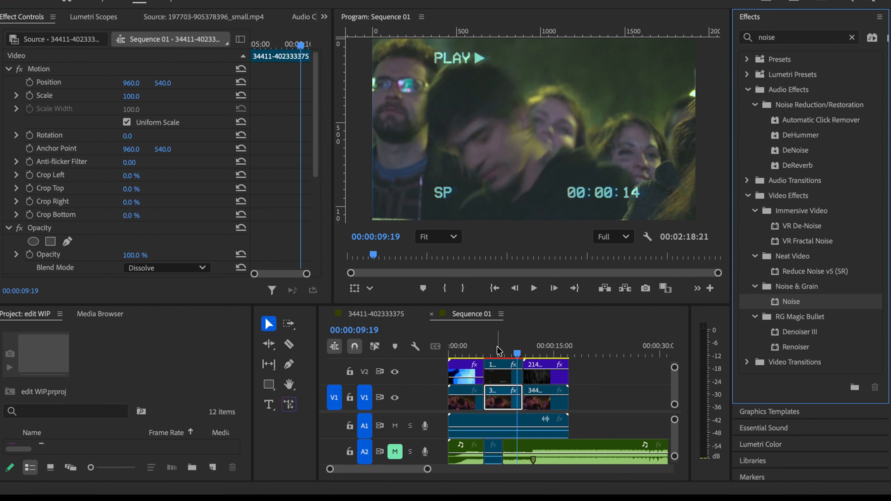
Set the Amount of Noise on the middle crowd segment to 40%
{"action": "left_click", "coordinate": [496, 347]}
{"action": "scroll", "coordinate": [165, 216], "scroll_direction": "down", "scroll_amount": 1}
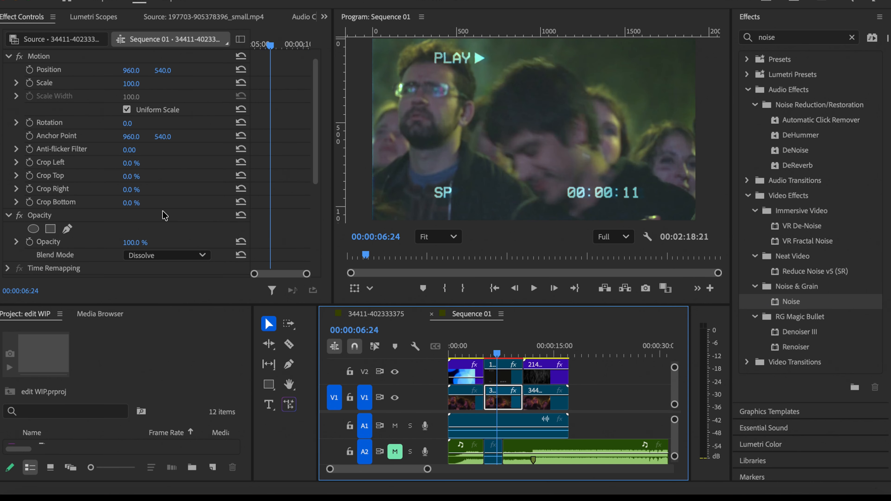
{"action": "scroll", "coordinate": [210, 174], "scroll_direction": "down", "scroll_amount": 5}
{"action": "left_click", "coordinate": [131, 204]}
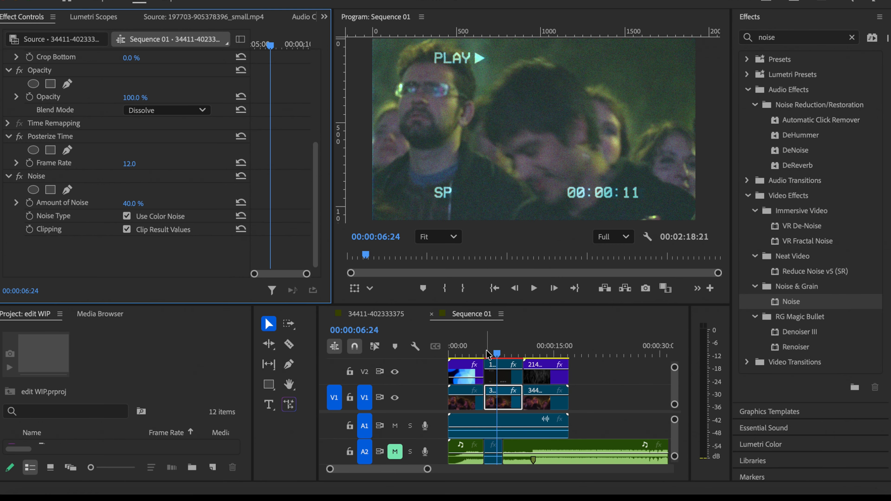
Play the sequence from within the opening section towards the noise-treated VHS section
{"action": "left_click", "coordinate": [462, 352]}
{"action": "key", "text": "space"}
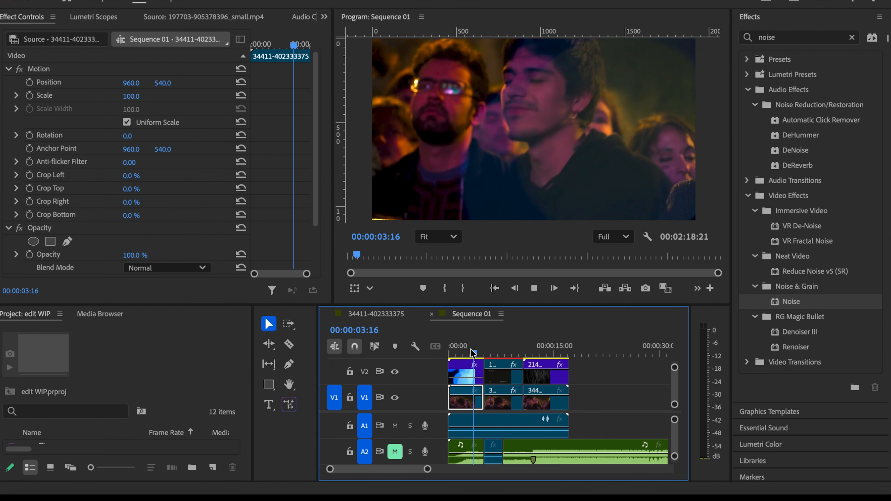